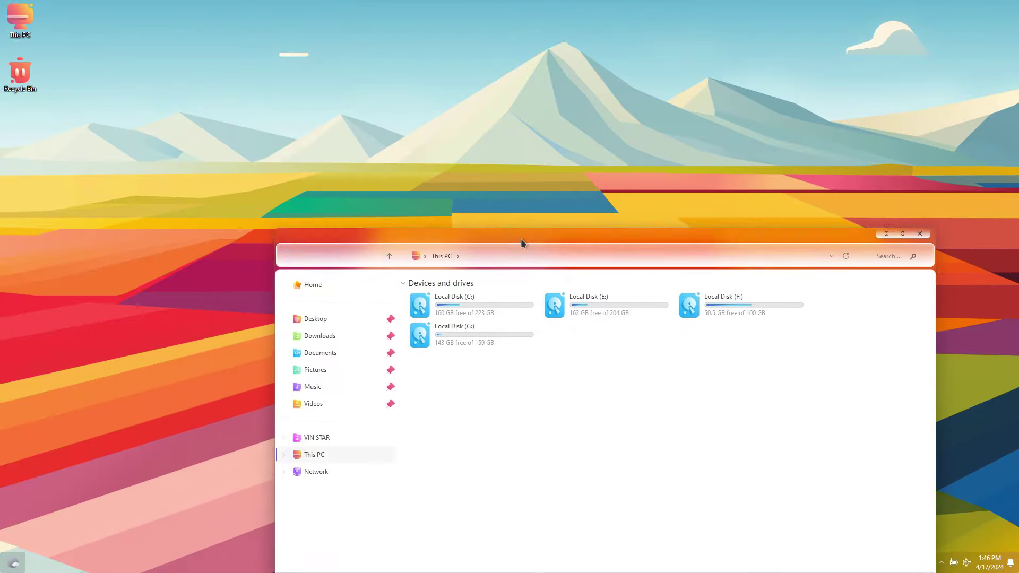
Preview the light theme by maximizing and restoring the This PC window and opening the Home view.
{"action": "double_click", "coordinate": [516, 174]}
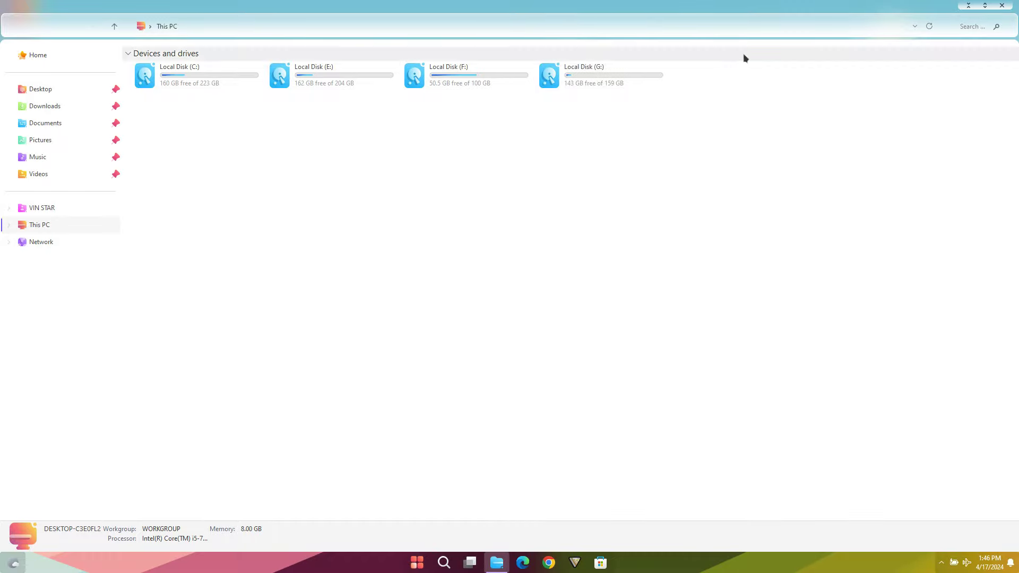
{"action": "double_click", "coordinate": [747, 8]}
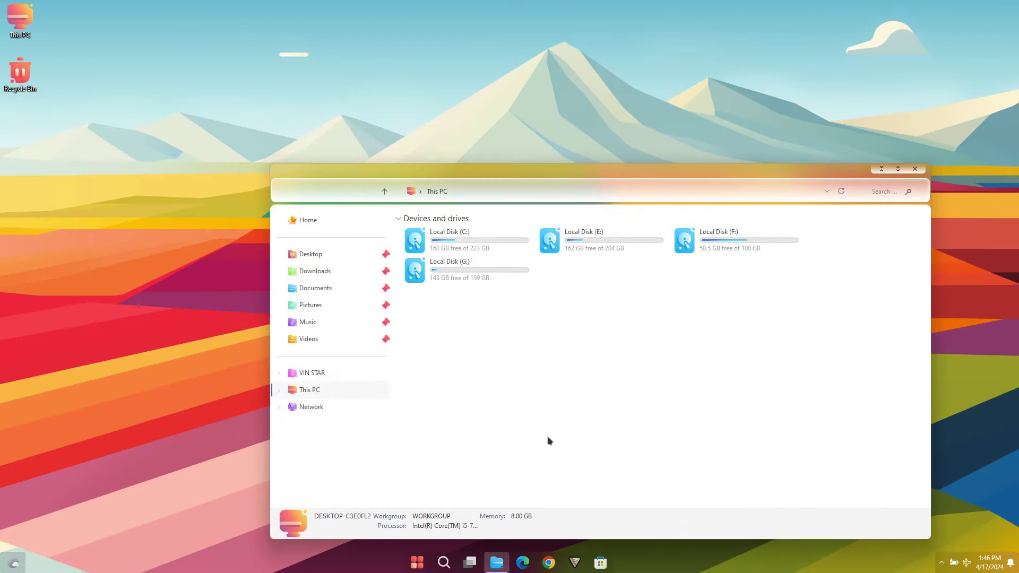
{"action": "left_click", "coordinate": [308, 221]}
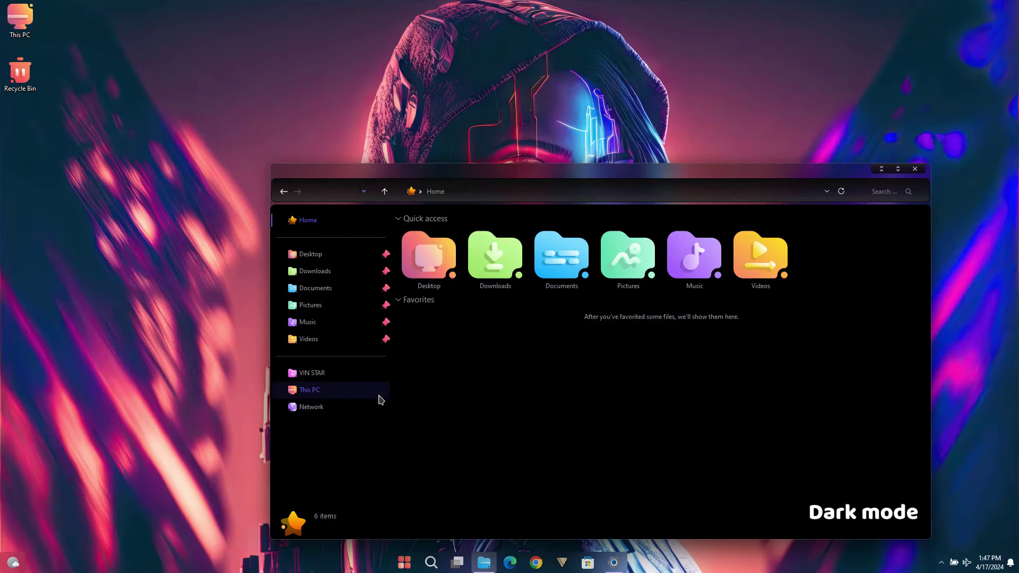
Open the user profile folder in dark mode and preview its window moved, maximized and restored.
{"action": "left_click", "coordinate": [348, 376]}
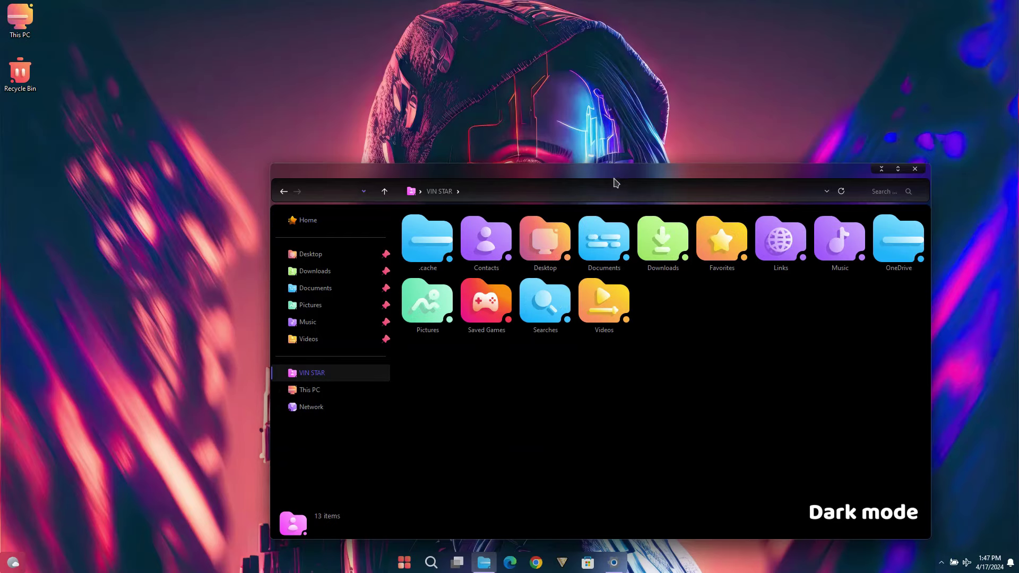
{"action": "left_click_drag", "start_coordinate": [615, 183], "coordinate": [541, 215]}
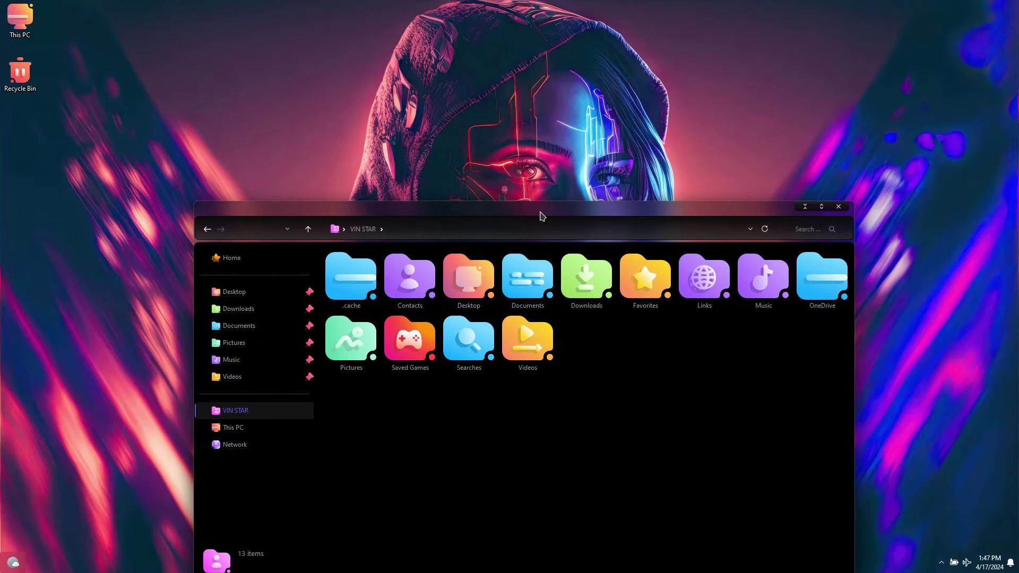
{"action": "double_click", "coordinate": [541, 216]}
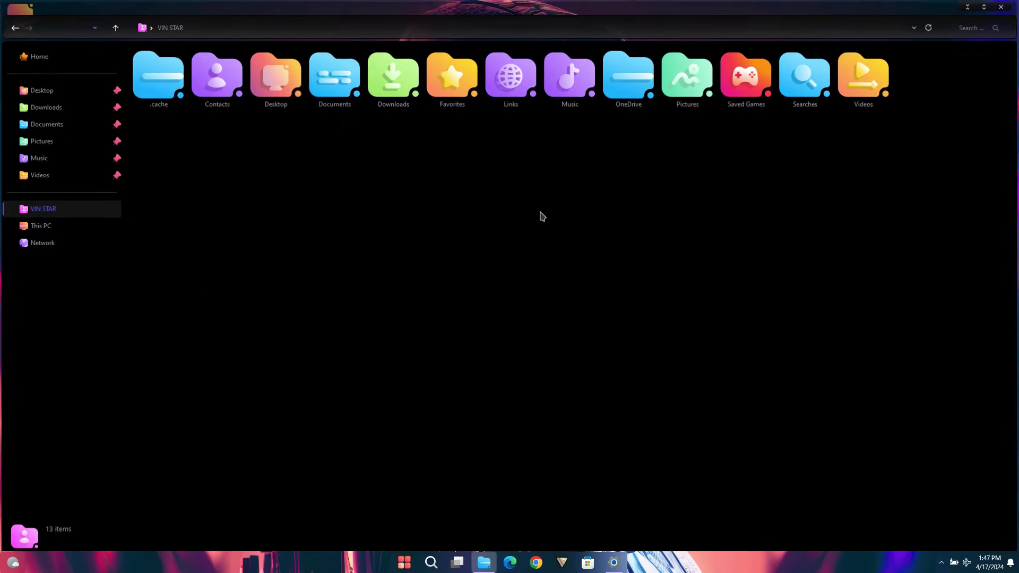
{"action": "double_click", "coordinate": [382, 15]}
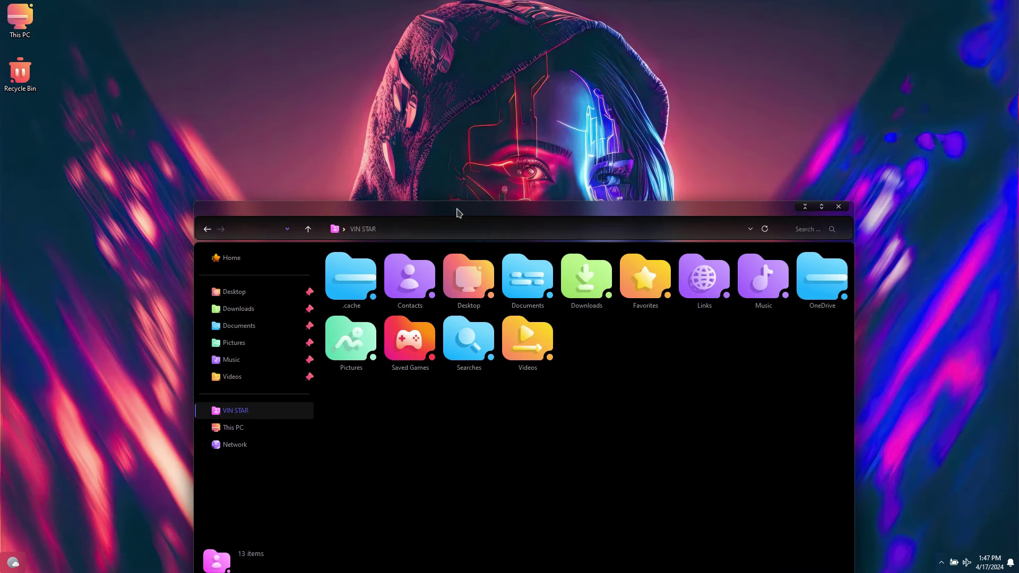
{"action": "left_click_drag", "start_coordinate": [459, 213], "coordinate": [475, 160]}
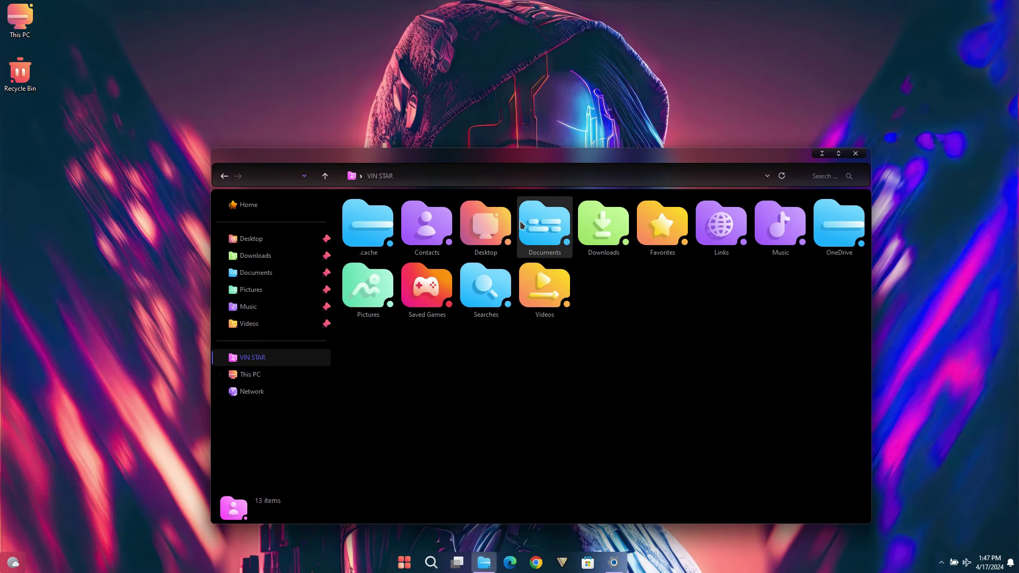
Browse This PC and the contents of Local Disk (C:) in dark mode, and close the window.
{"action": "left_click", "coordinate": [285, 380]}
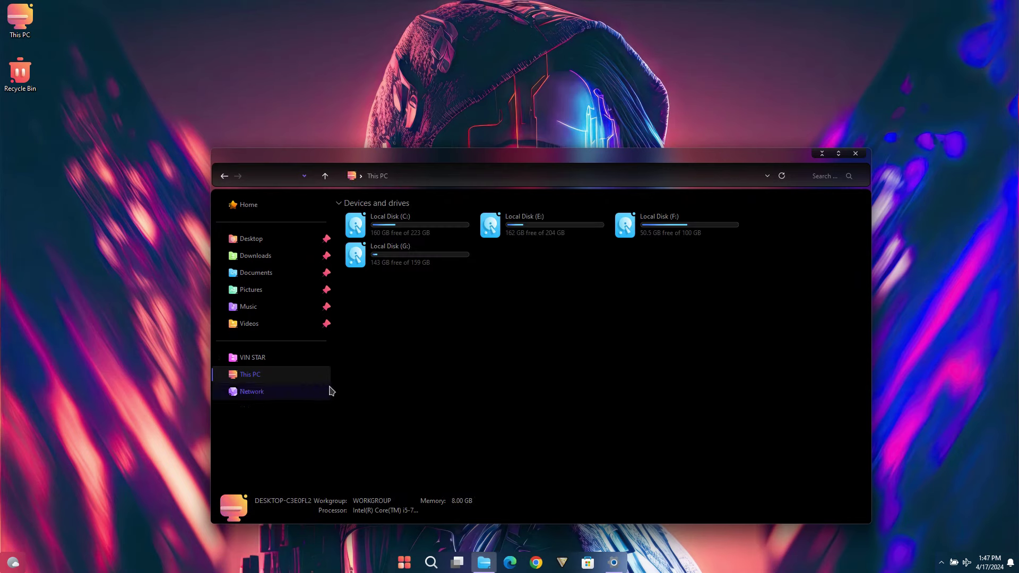
{"action": "left_click", "coordinate": [401, 228]}
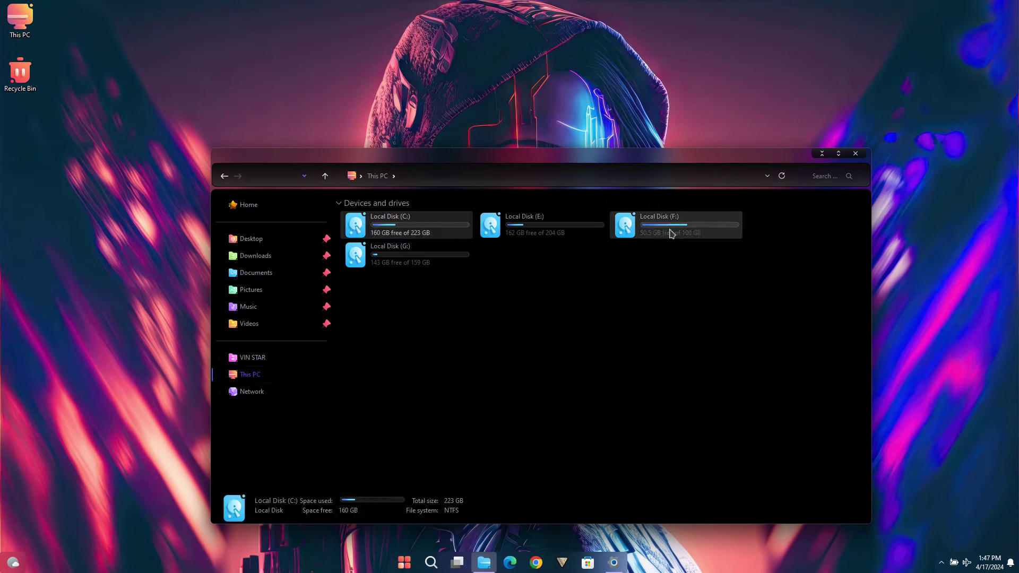
{"action": "double_click", "coordinate": [439, 235]}
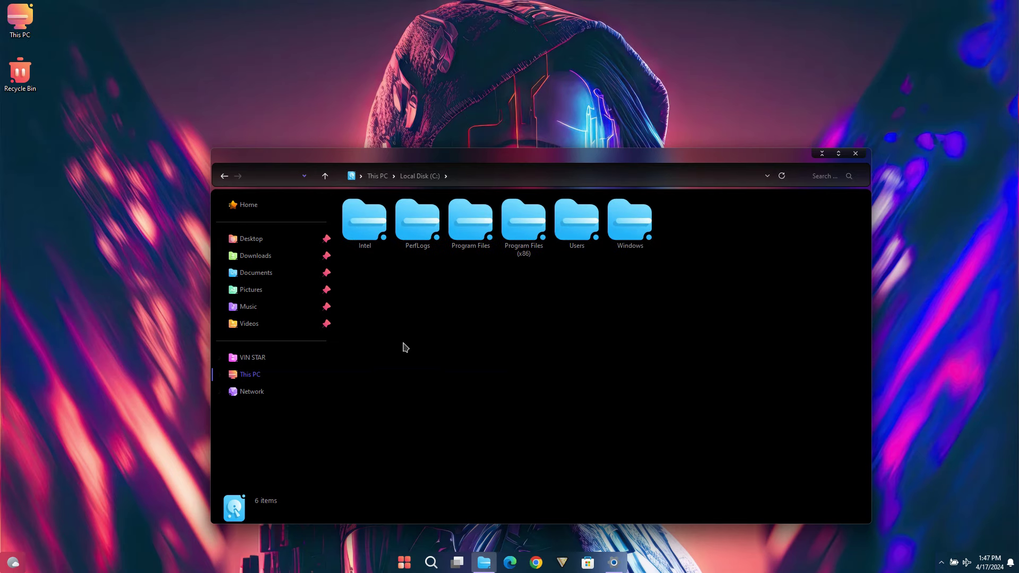
{"action": "left_click", "coordinate": [856, 154]}
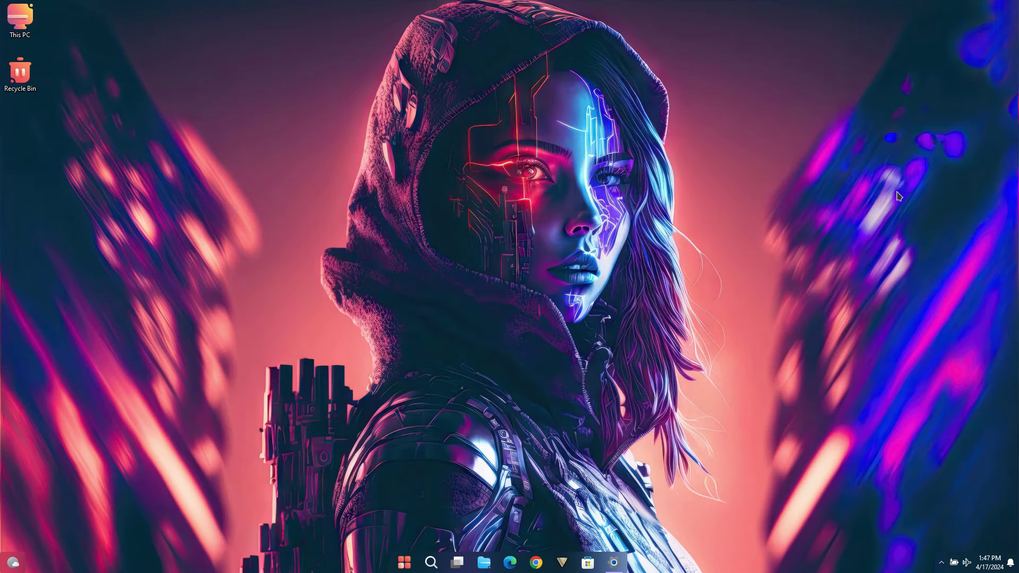
View the customized Start menu and dismiss it.
{"action": "left_click", "coordinate": [403, 566]}
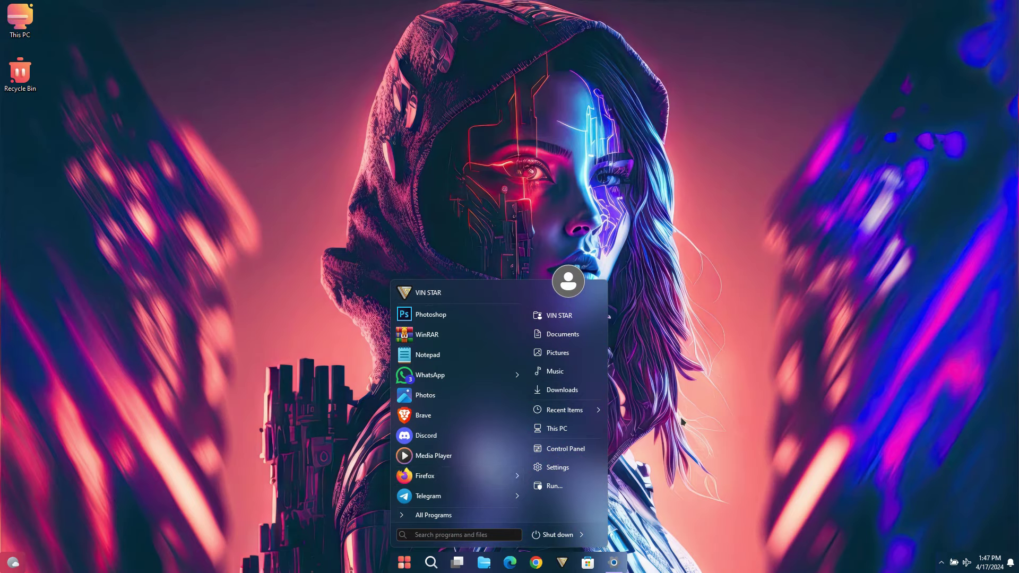
{"action": "left_click", "coordinate": [685, 404]}
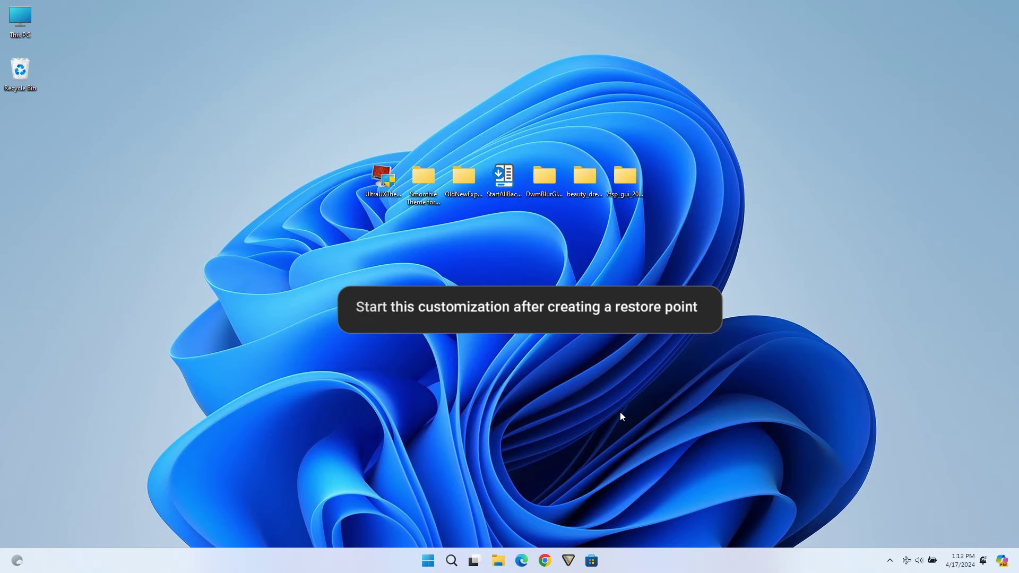
Launch the UltraUXThemePatcher 4.4.1 installer, accept its license agreement and proceed to the system information page.
{"action": "left_click", "coordinate": [394, 187]}
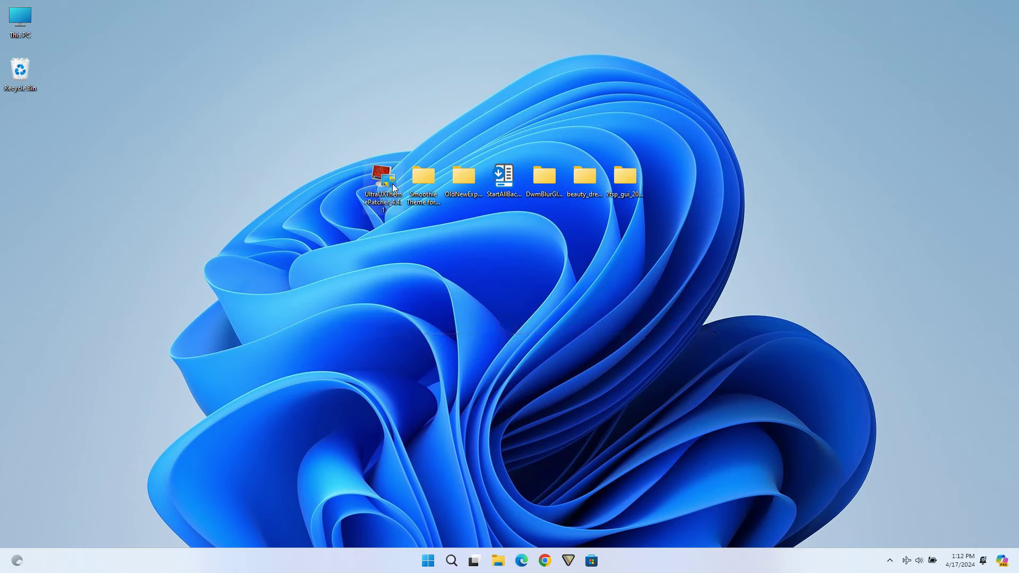
{"action": "double_click", "coordinate": [393, 187]}
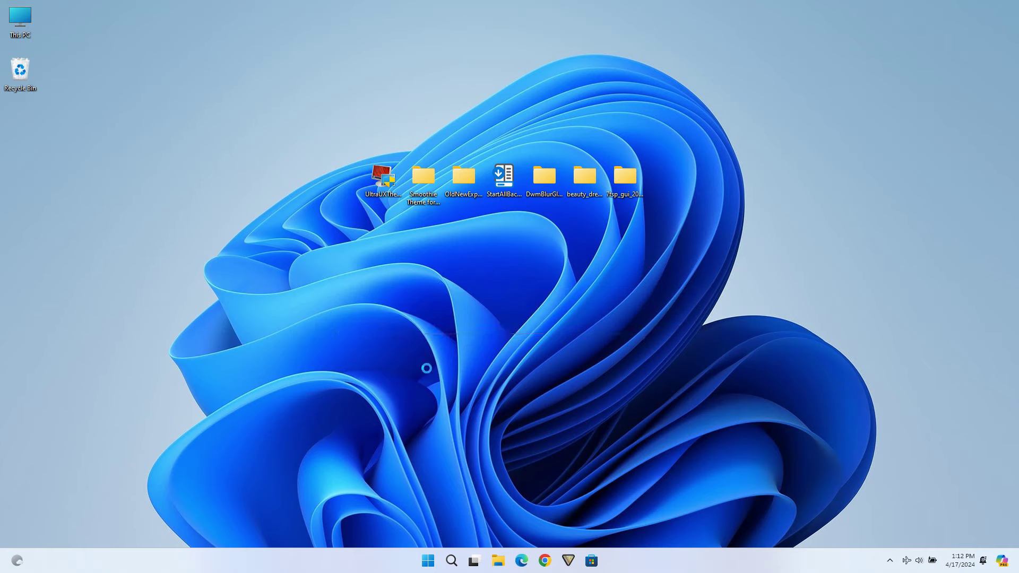
{"action": "left_click", "coordinate": [569, 364]}
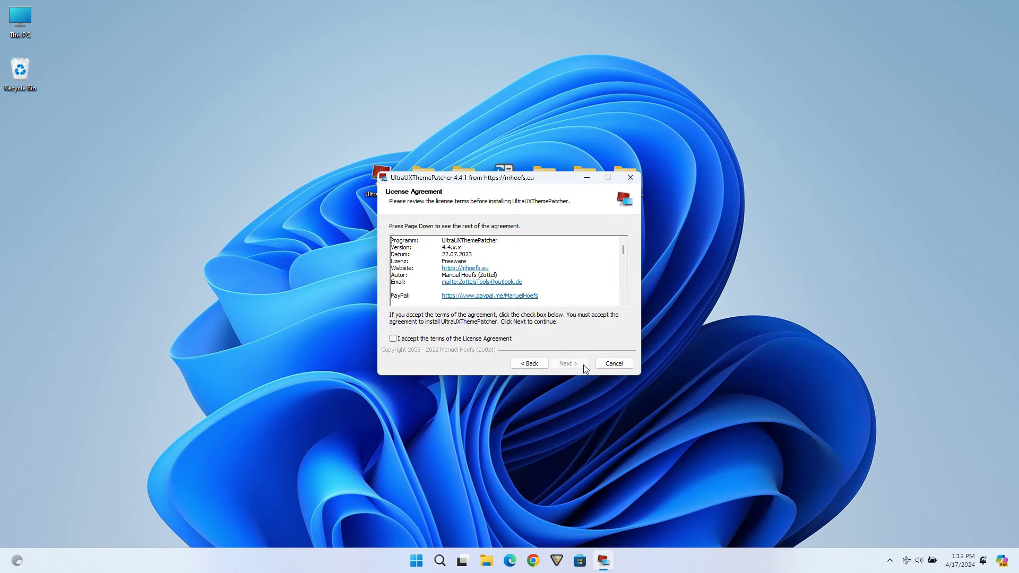
{"action": "left_click", "coordinate": [511, 340]}
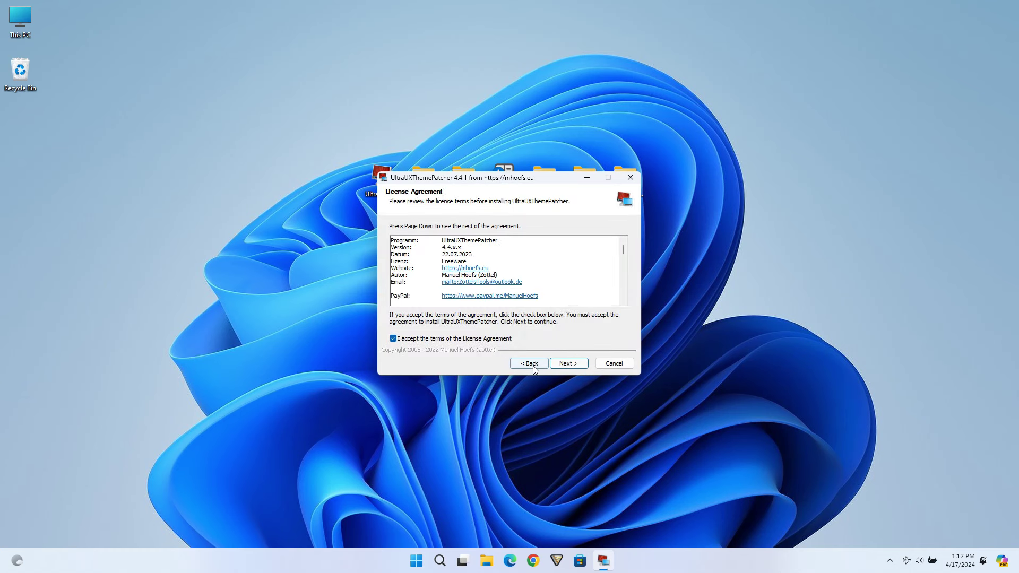
{"action": "left_click", "coordinate": [559, 366]}
{"action": "left_click", "coordinate": [558, 366]}
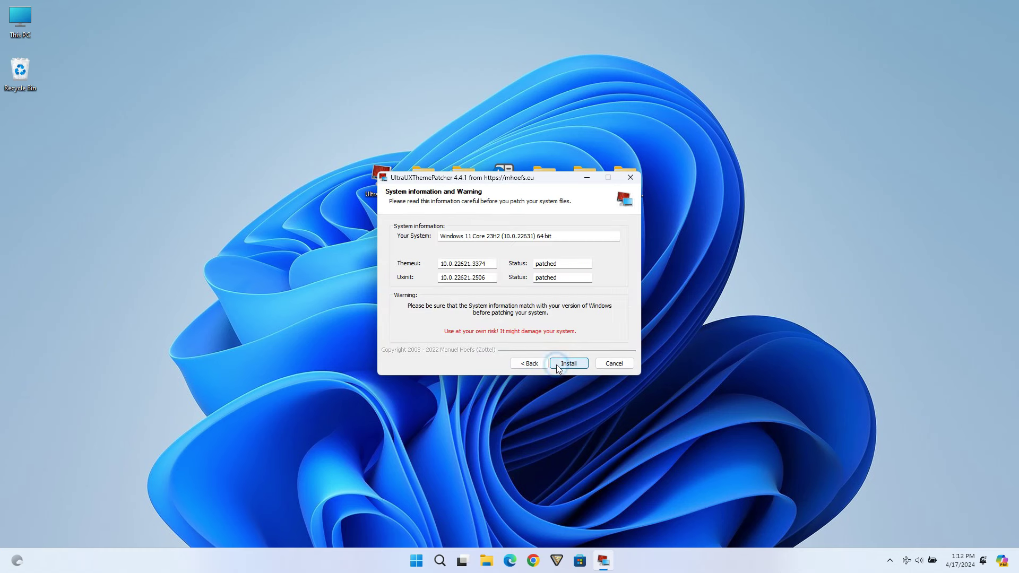
Check the patch status of Themeui and Uxinit in the system information.
{"action": "double_click", "coordinate": [570, 264]}
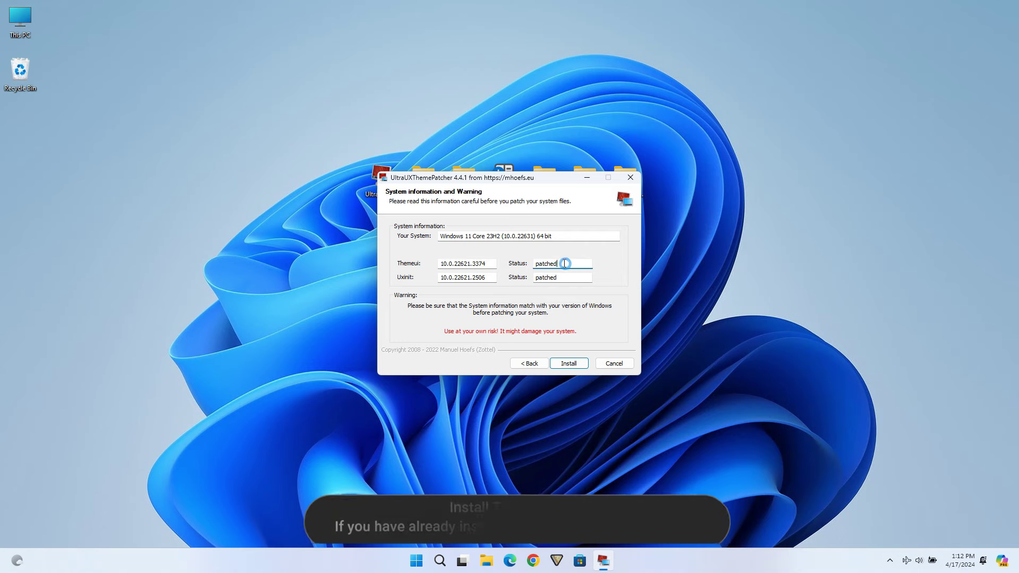
{"action": "left_click", "coordinate": [548, 279]}
{"action": "double_click", "coordinate": [549, 279]}
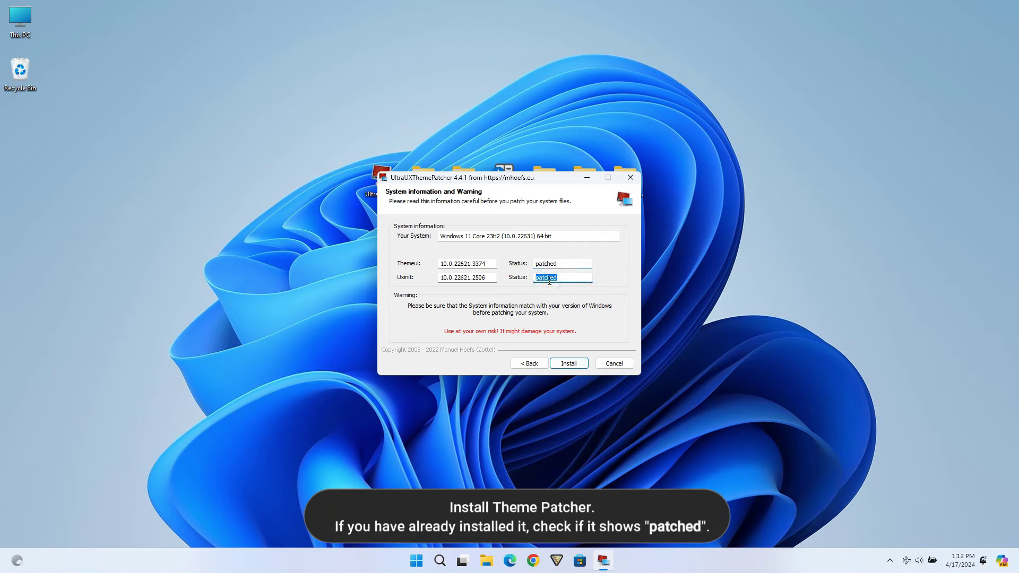
Install UltraUXThemePatcher, skip the donation page and finish the setup.
{"action": "left_click", "coordinate": [574, 368]}
{"action": "left_click", "coordinate": [572, 368]}
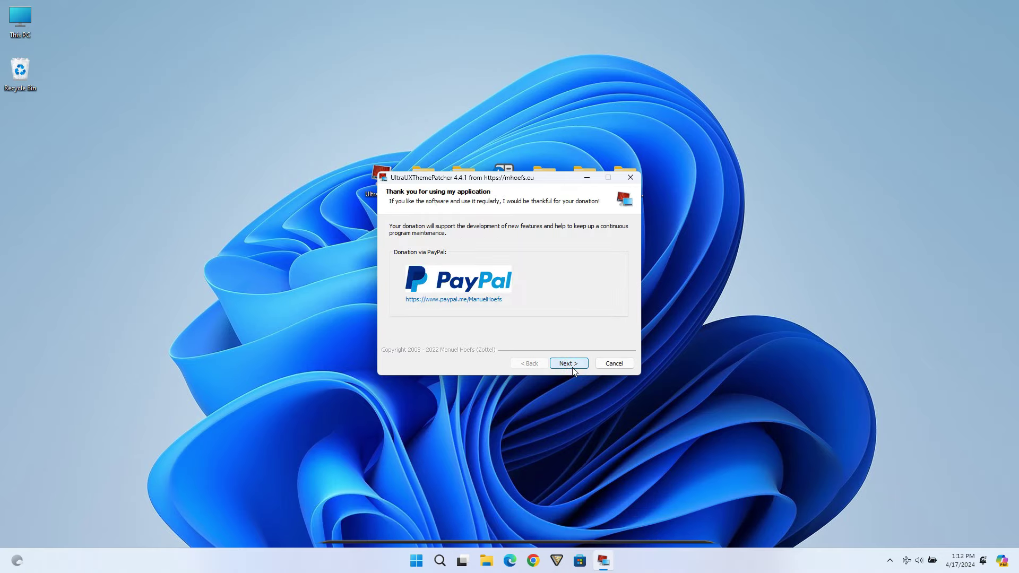
{"action": "left_click", "coordinate": [572, 367]}
{"action": "left_click", "coordinate": [569, 364]}
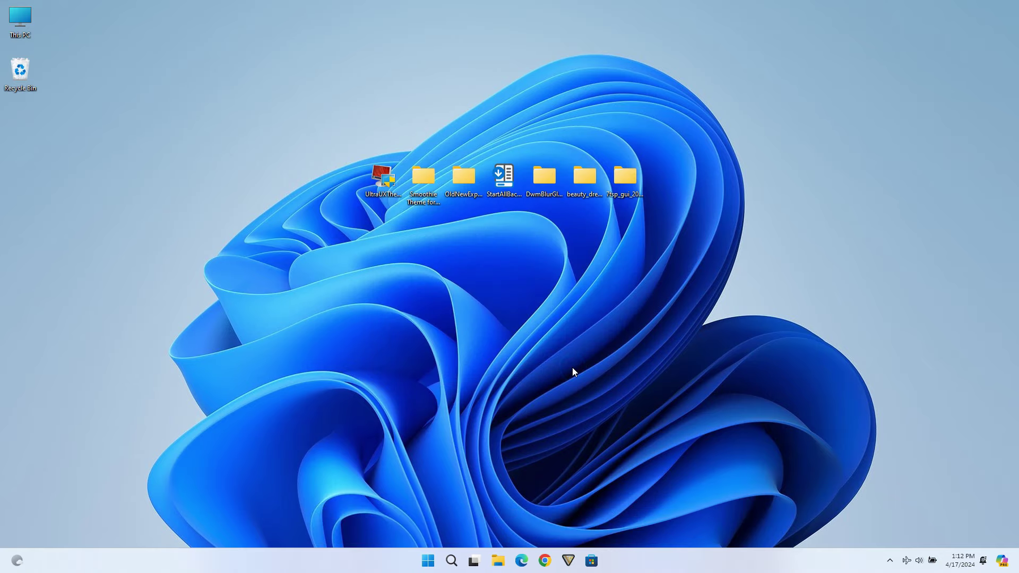
Copy the Smoothie folder and all the Smoothie theme files from the Windows 11 Themes folder of the Smoothie Theme download.
{"action": "double_click", "coordinate": [429, 195]}
{"action": "left_click", "coordinate": [390, 199]}
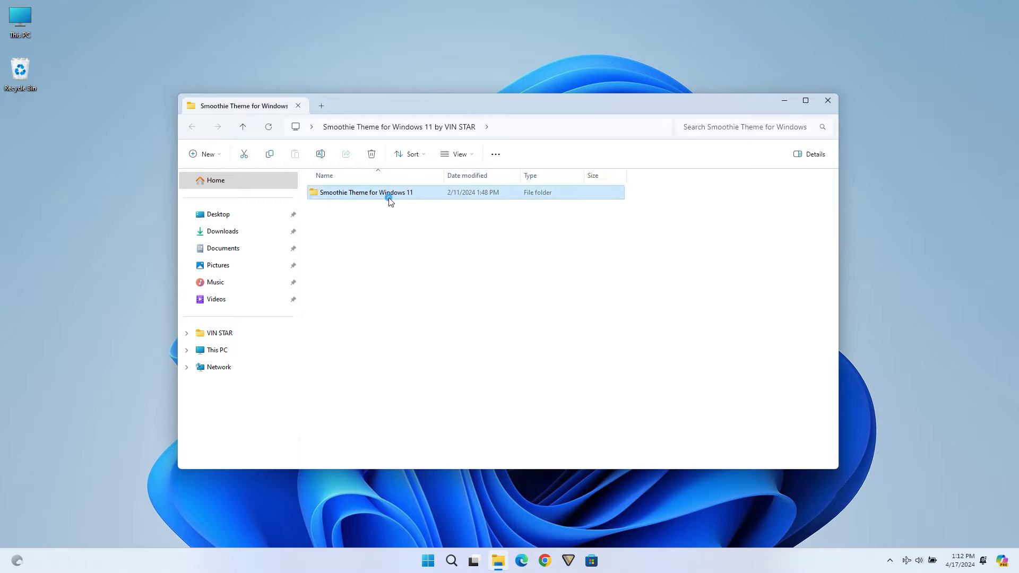
{"action": "double_click", "coordinate": [390, 200]}
{"action": "left_click", "coordinate": [350, 226]}
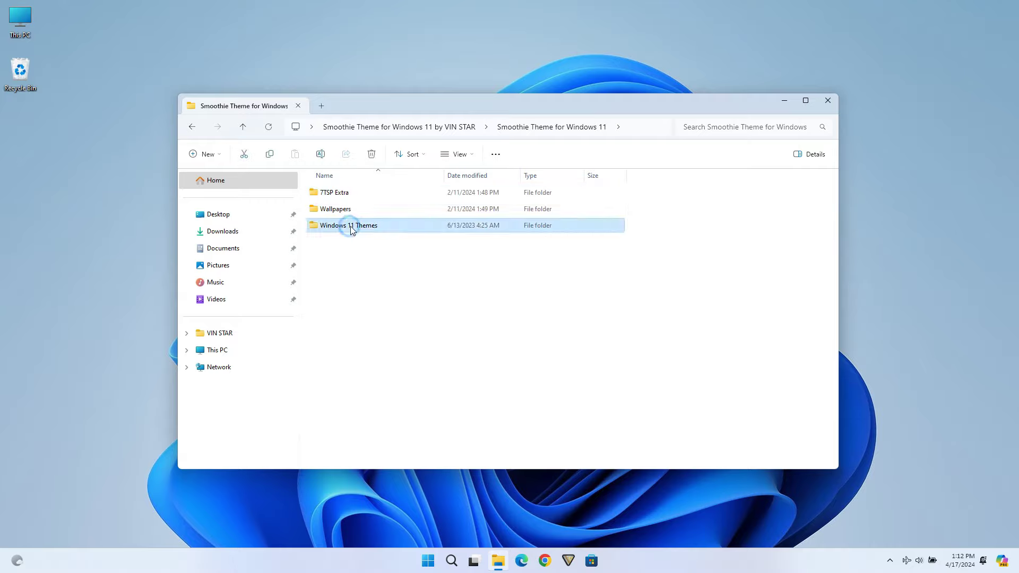
{"action": "double_click", "coordinate": [366, 230]}
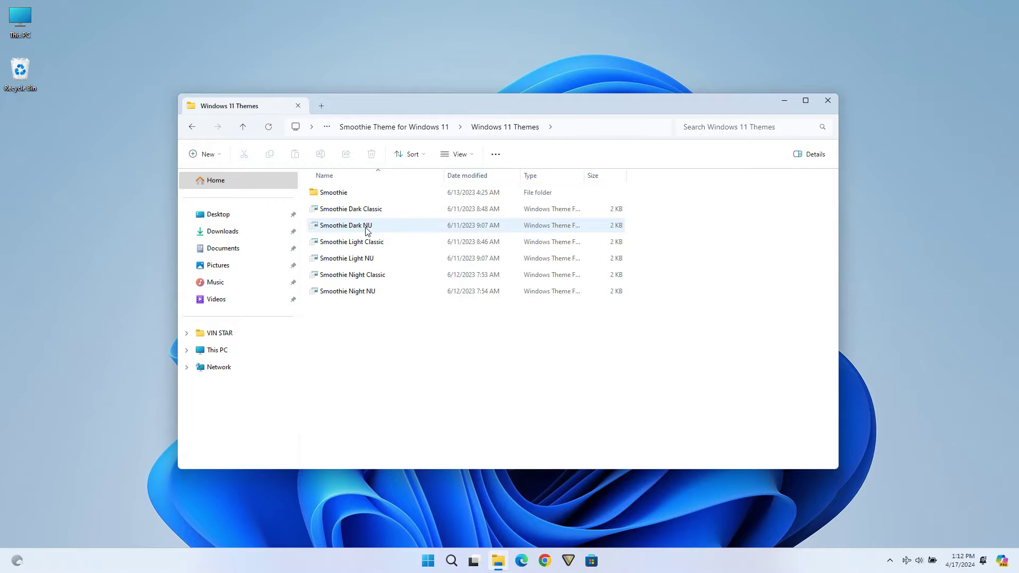
{"action": "key", "text": "ctrl+a"}
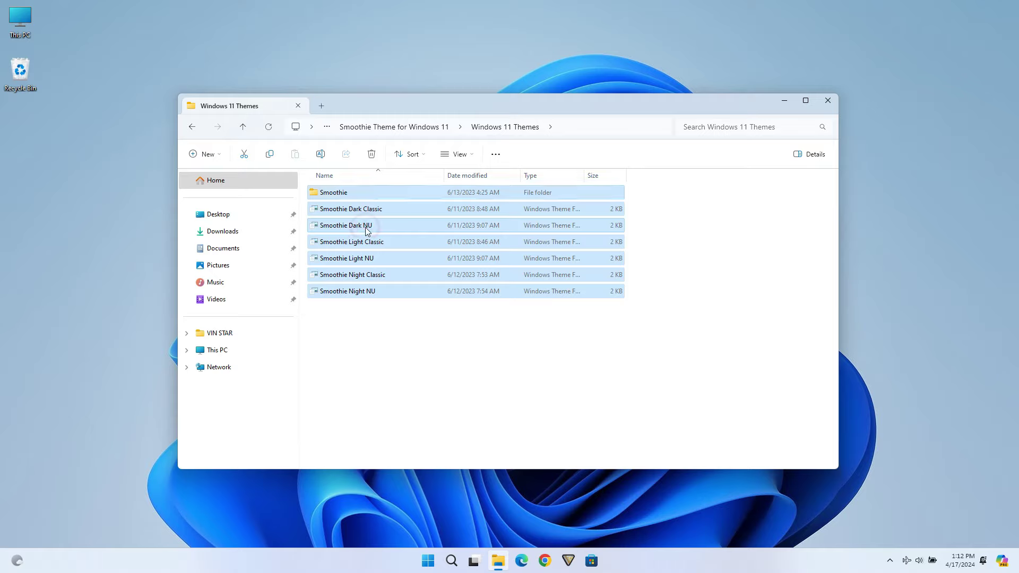
{"action": "right_click", "coordinate": [367, 231]}
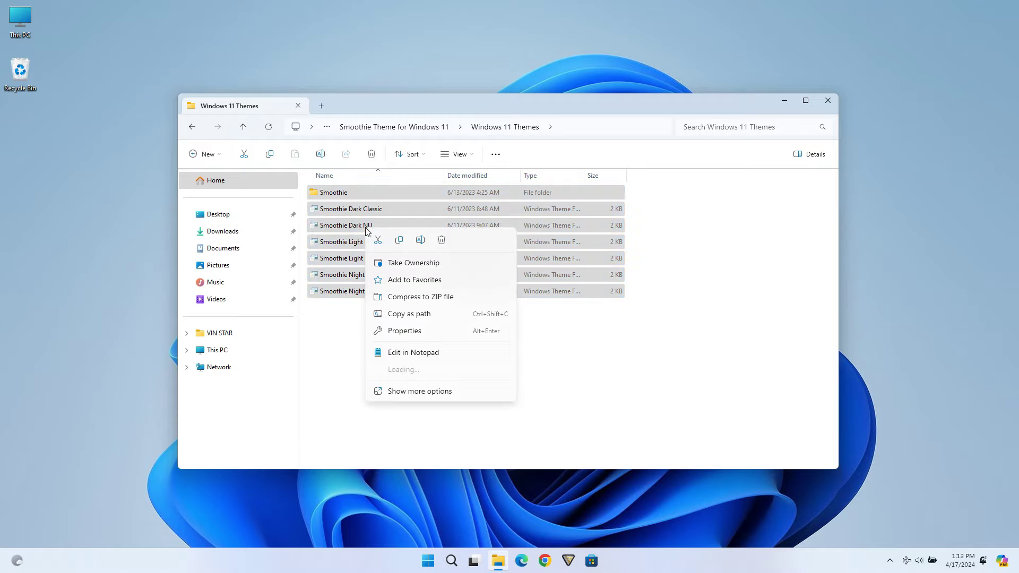
{"action": "left_click", "coordinate": [398, 242]}
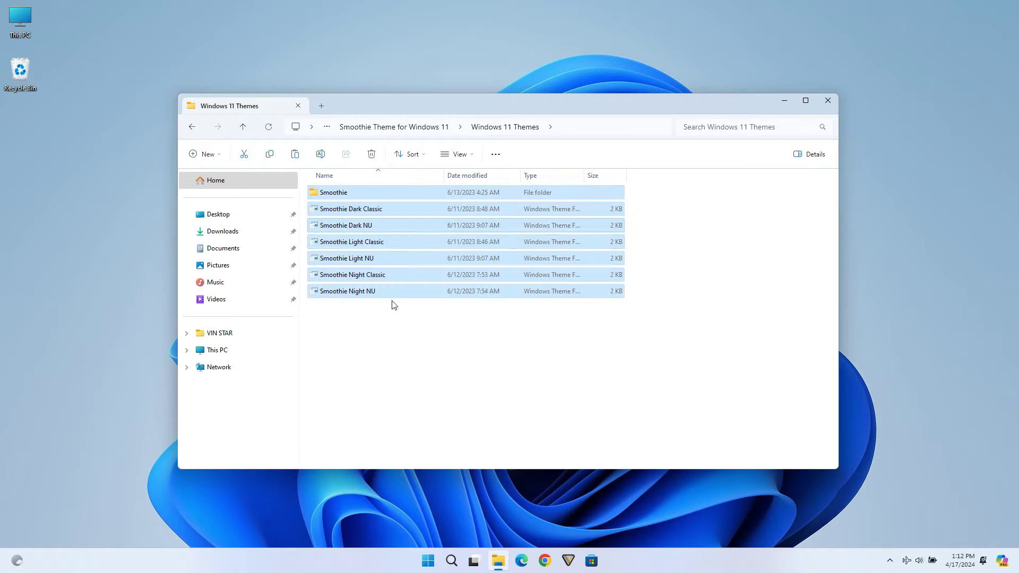
Open the Themes folder inside C:\Windows\Resources.
{"action": "left_click", "coordinate": [268, 353]}
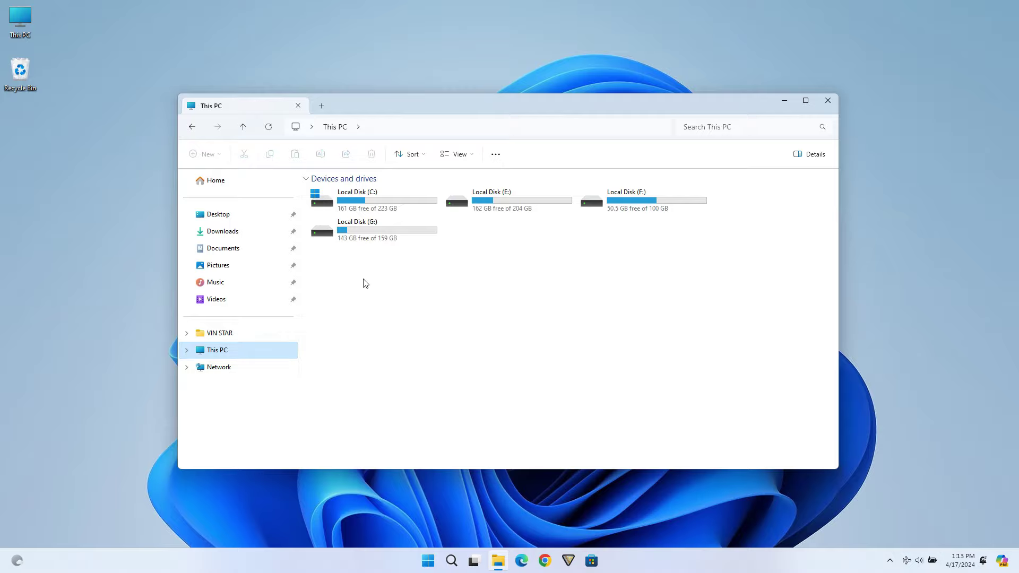
{"action": "double_click", "coordinate": [379, 201]}
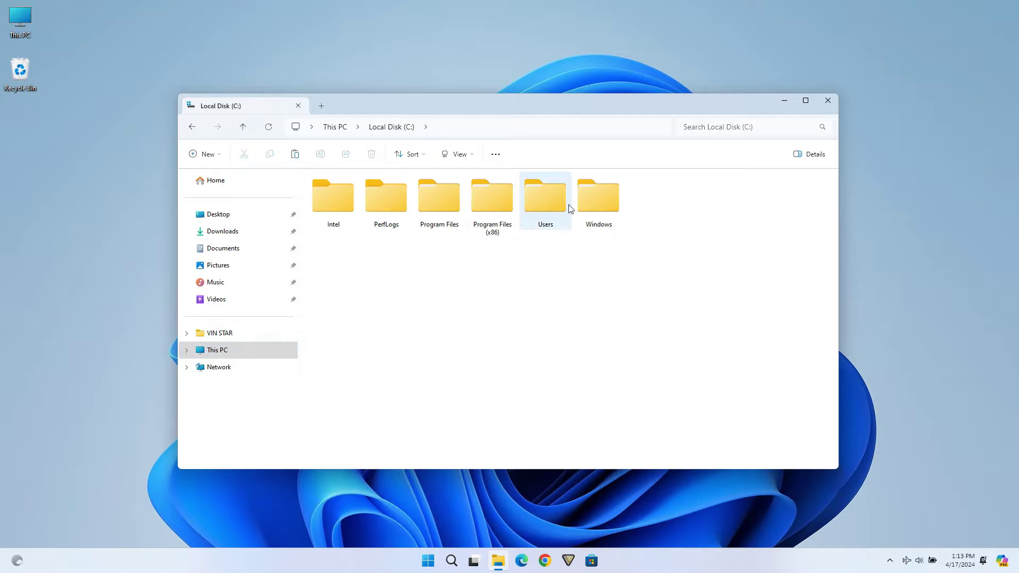
{"action": "double_click", "coordinate": [596, 202]}
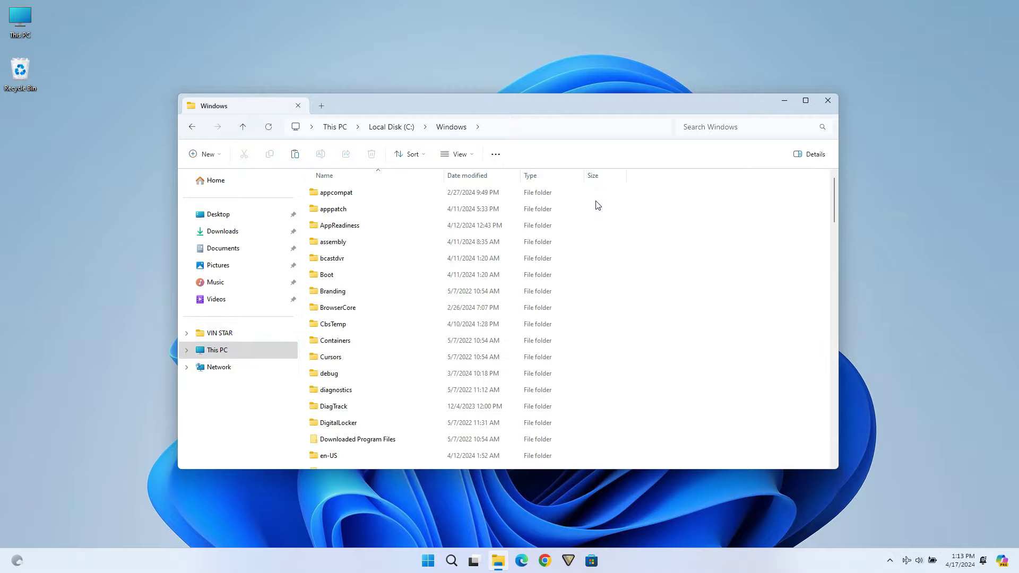
{"action": "scroll", "coordinate": [444, 322], "scroll_direction": "down", "scroll_amount": 3}
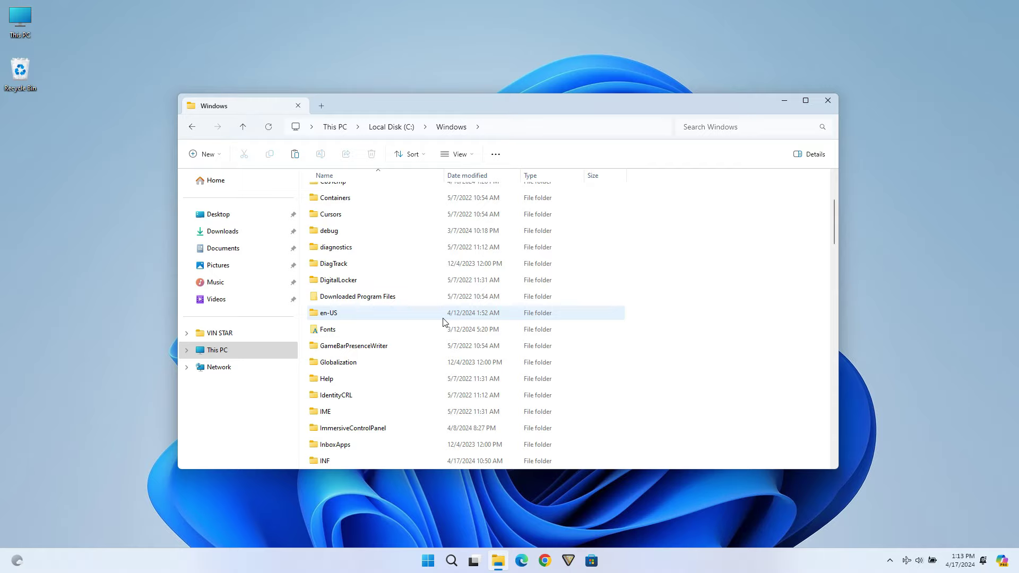
{"action": "scroll", "coordinate": [443, 321], "scroll_direction": "down", "scroll_amount": 9}
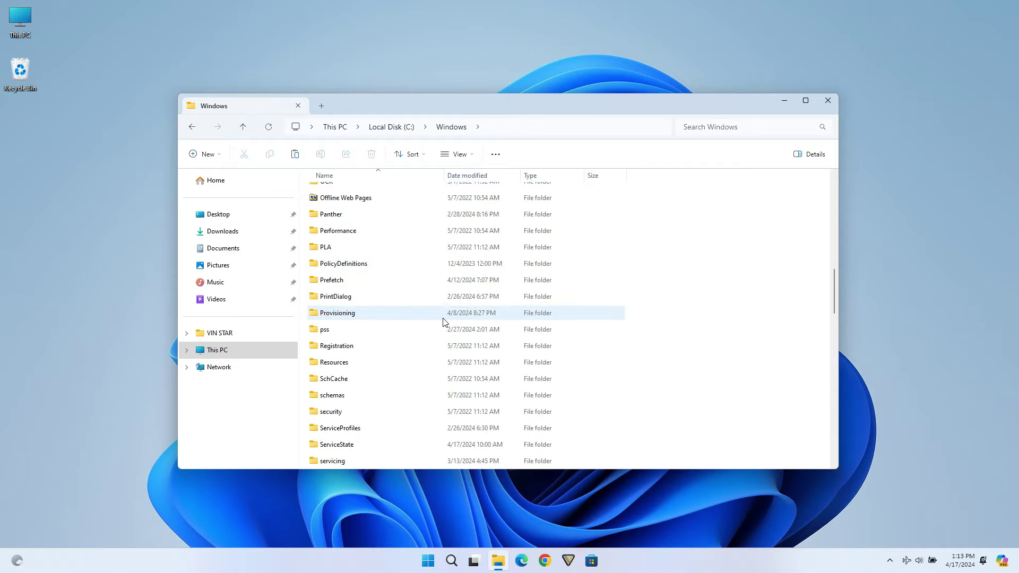
{"action": "scroll", "coordinate": [443, 321], "scroll_direction": "down", "scroll_amount": 3}
{"action": "scroll", "coordinate": [403, 332], "scroll_direction": "up", "scroll_amount": 1}
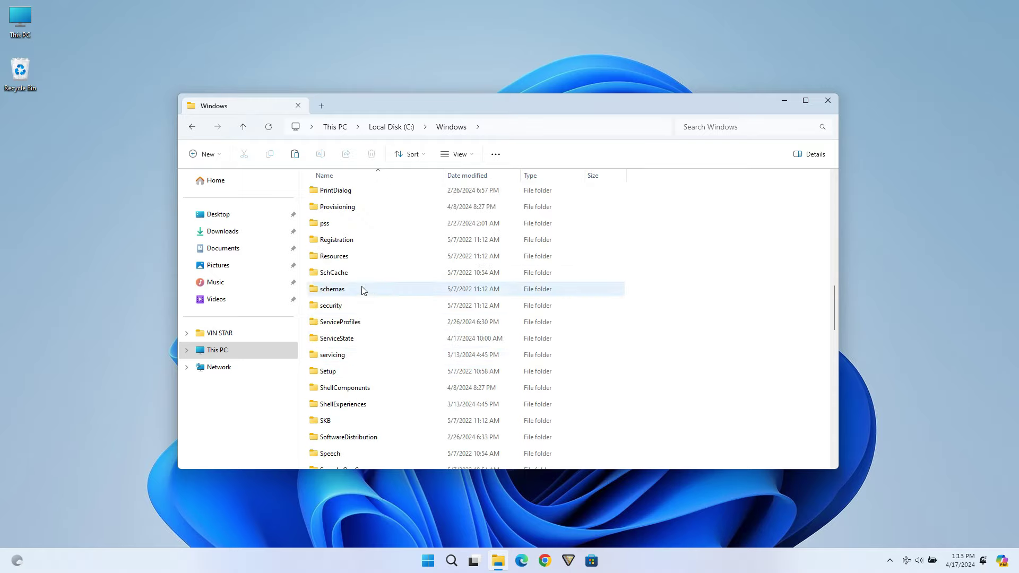
{"action": "left_click", "coordinate": [326, 261]}
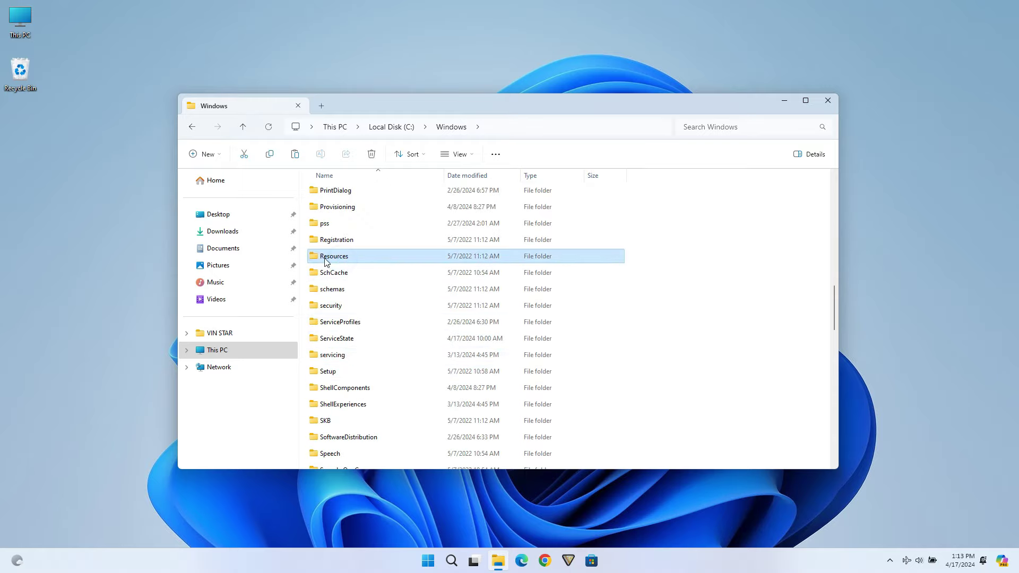
{"action": "double_click", "coordinate": [356, 259]}
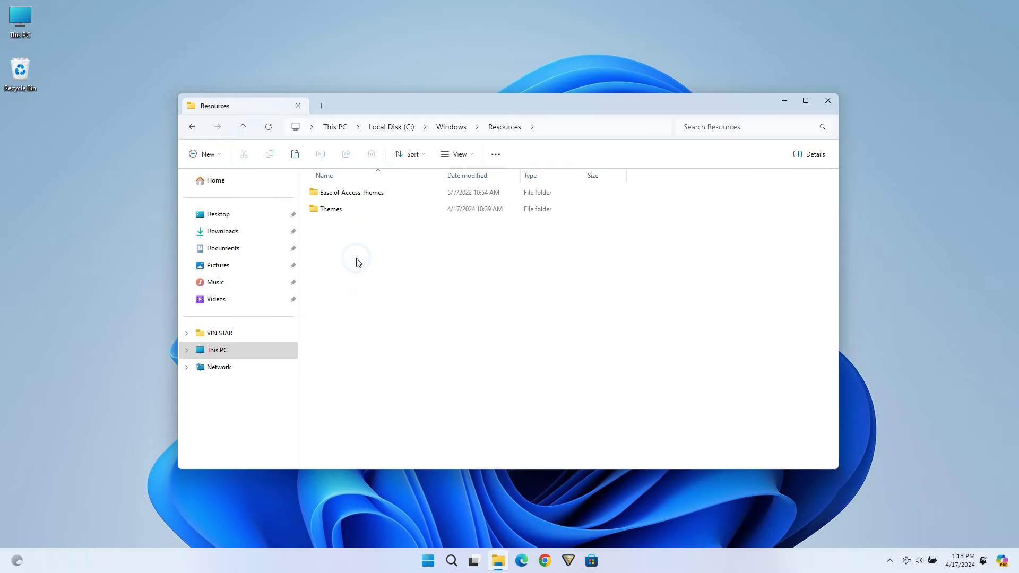
{"action": "double_click", "coordinate": [358, 208]}
Paste the copied Smoothie folder and theme files into the Themes folder, granting administrator permission for all current items.
{"action": "right_click", "coordinate": [380, 360]}
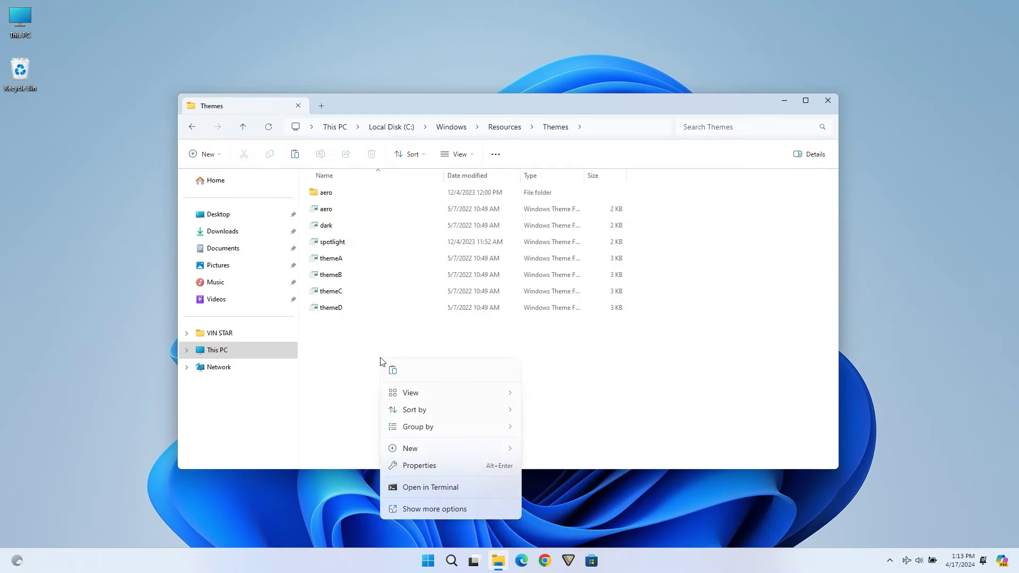
{"action": "left_click", "coordinate": [392, 372]}
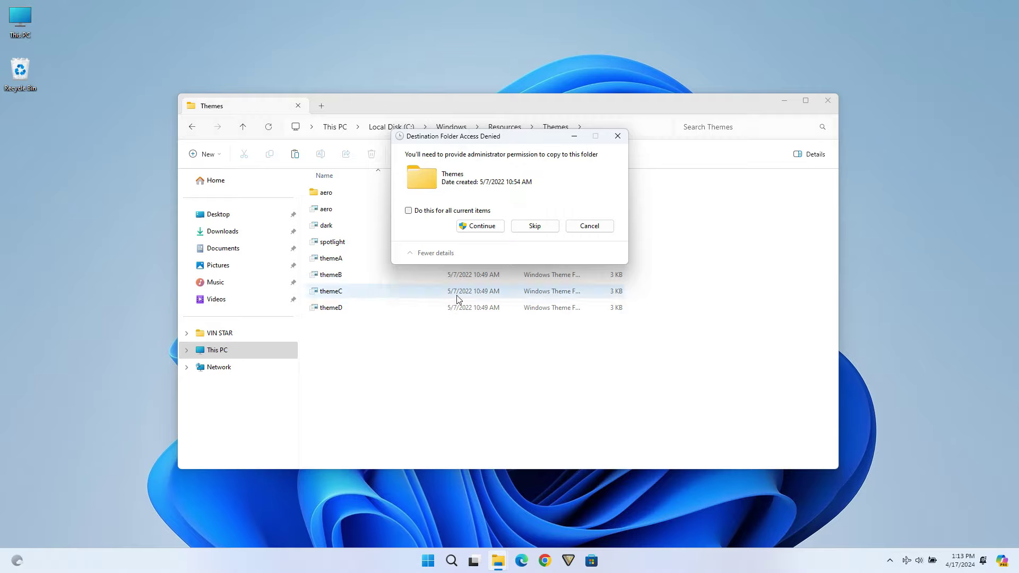
{"action": "left_click", "coordinate": [443, 212]}
{"action": "left_click", "coordinate": [460, 227]}
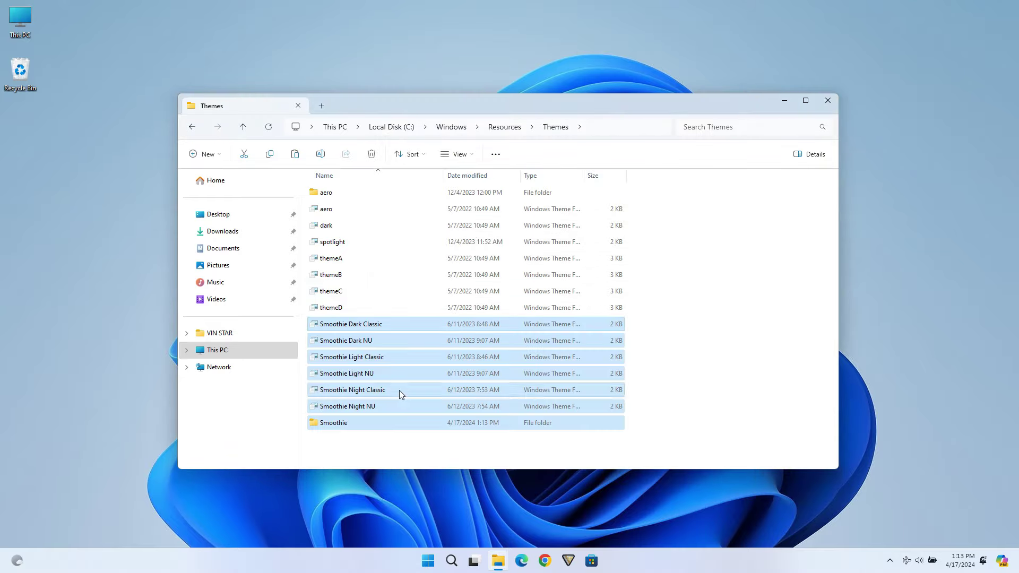
{"action": "left_click", "coordinate": [666, 404]}
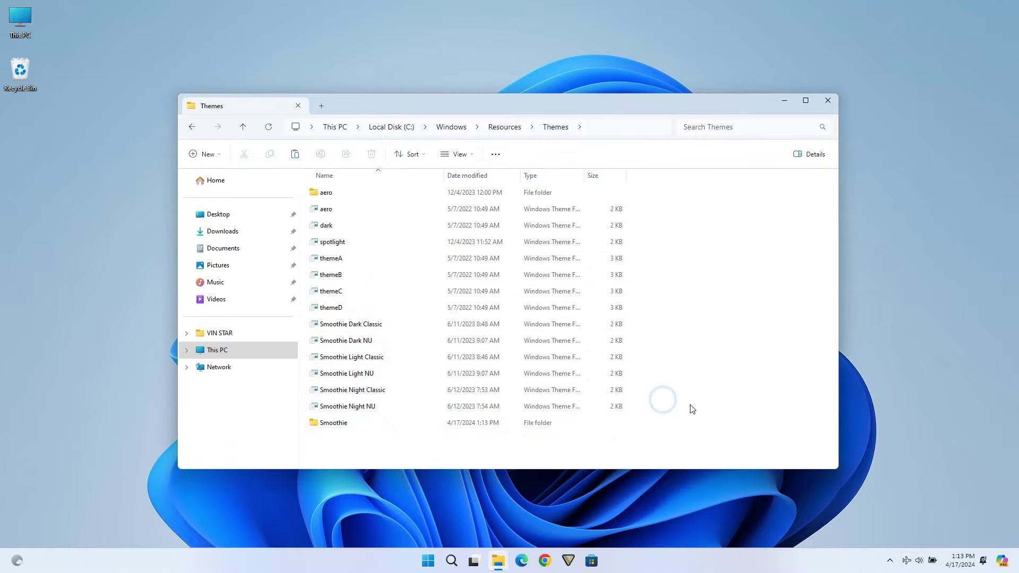
Apply the light Smoothie theme with the teal-and-pink preview from the Personalization themes, minimize Settings and close the Themes folder.
{"action": "right_click", "coordinate": [926, 271]}
{"action": "left_click", "coordinate": [870, 419]}
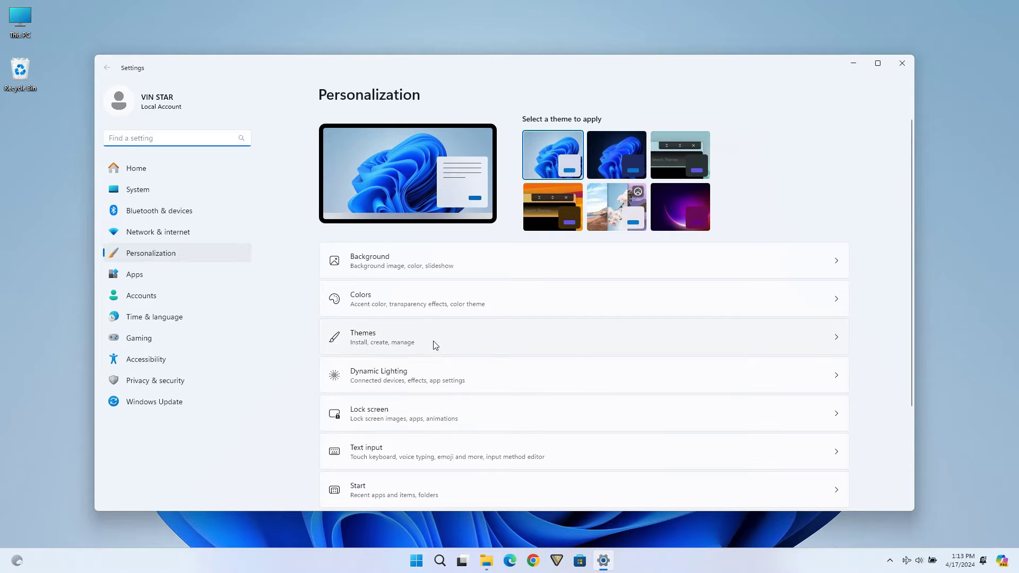
{"action": "left_click", "coordinate": [435, 344]}
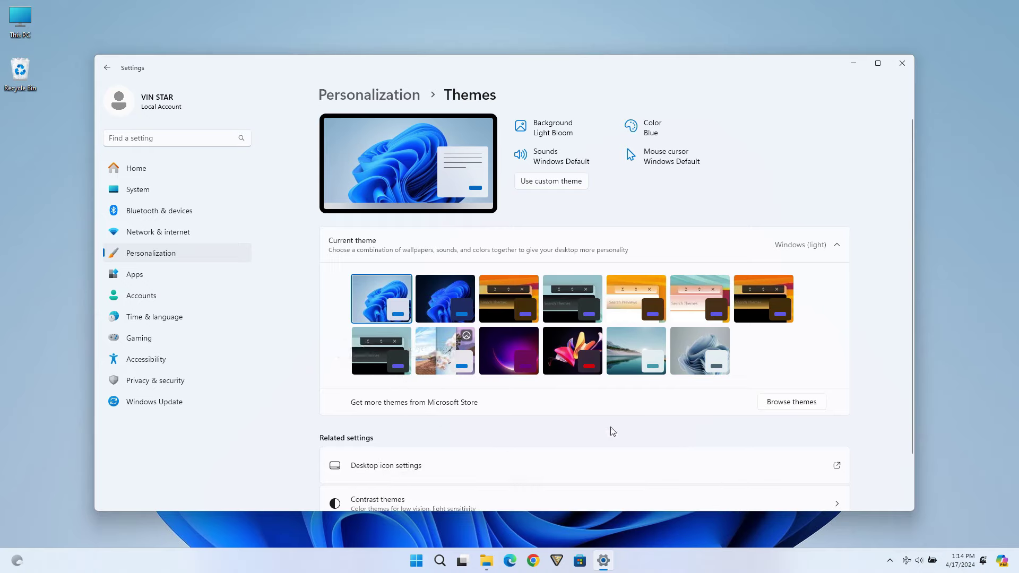
{"action": "left_click", "coordinate": [674, 315]}
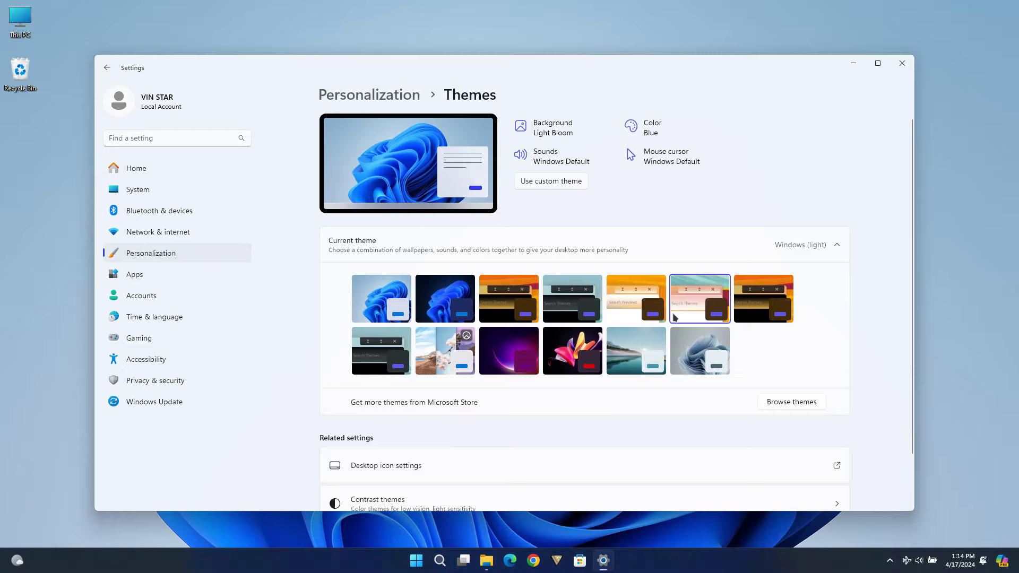
{"action": "left_click", "coordinate": [854, 64]}
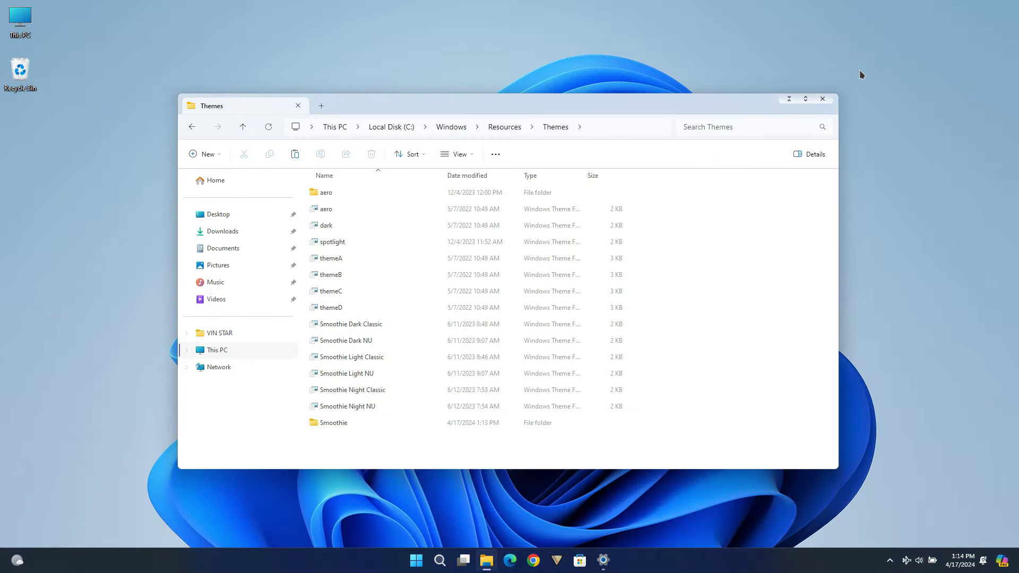
{"action": "left_click", "coordinate": [822, 99]}
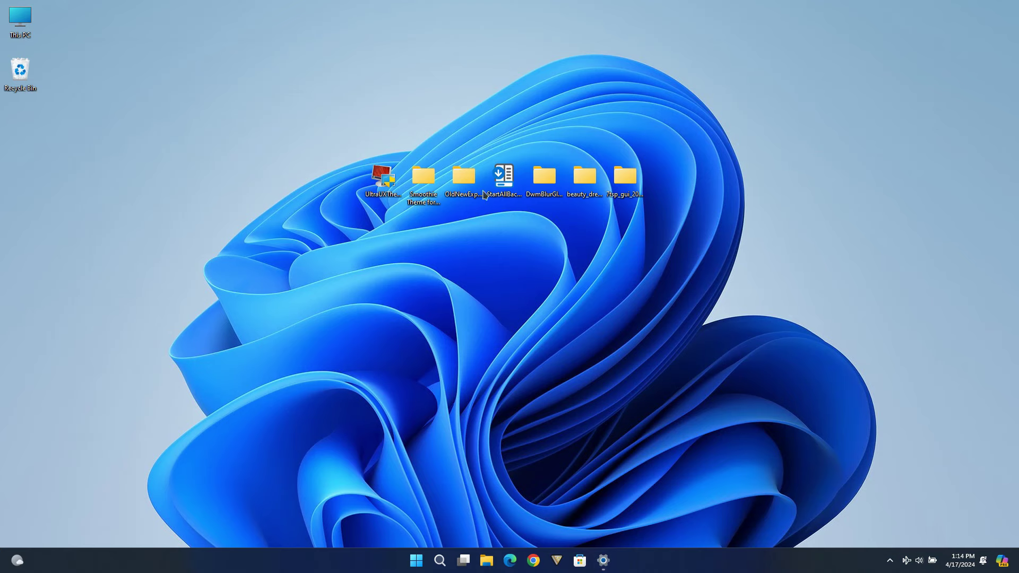
Install StartAllBack for the current user account only and open This PC, moving its window aside to uncover the configuration window.
{"action": "double_click", "coordinate": [512, 182]}
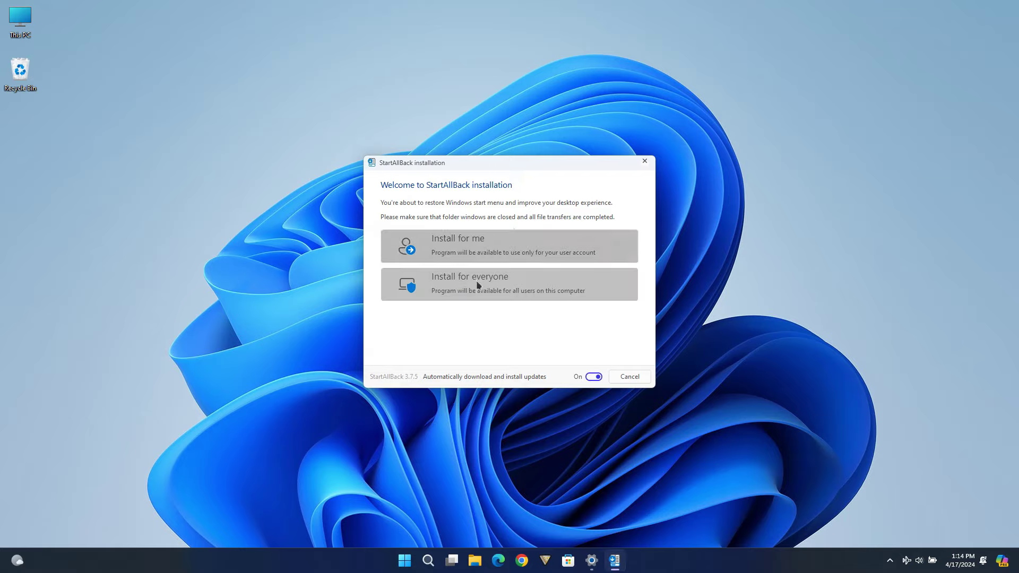
{"action": "left_click", "coordinate": [461, 249]}
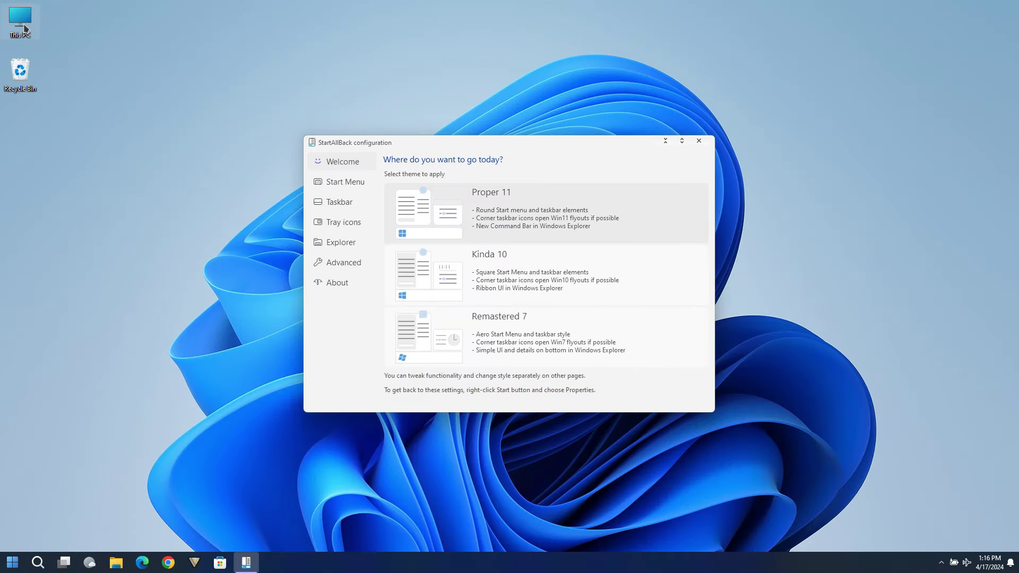
{"action": "double_click", "coordinate": [21, 21]}
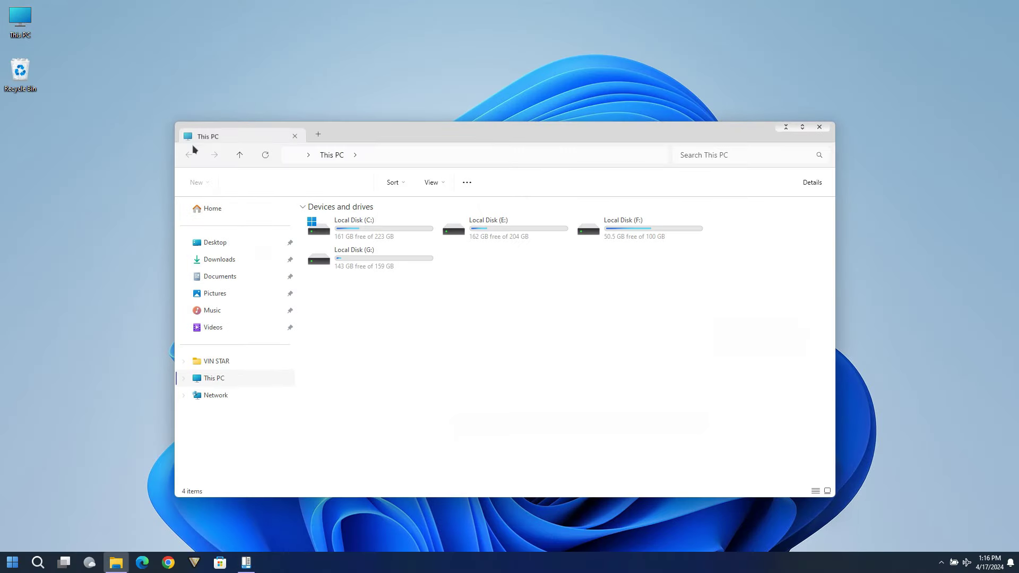
{"action": "left_click_drag", "start_coordinate": [325, 137], "coordinate": [252, 121]}
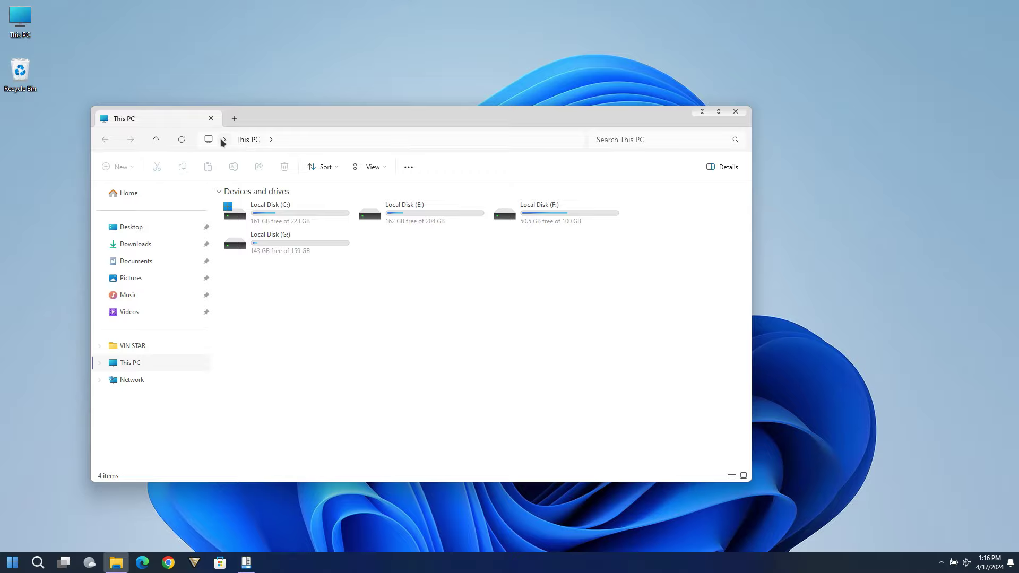
{"action": "left_click_drag", "start_coordinate": [686, 108], "coordinate": [500, 152]}
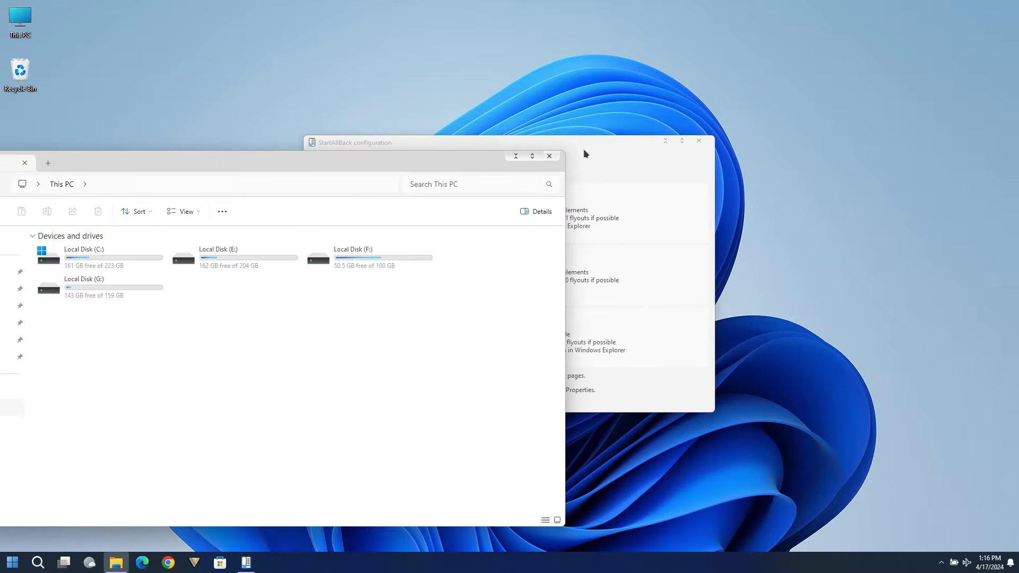
Set StartAllBack's Explorer style to Win7 Command Bar with the bottom details pane and accent colorizing enabled, and close the old This PC window.
{"action": "left_click", "coordinate": [587, 147]}
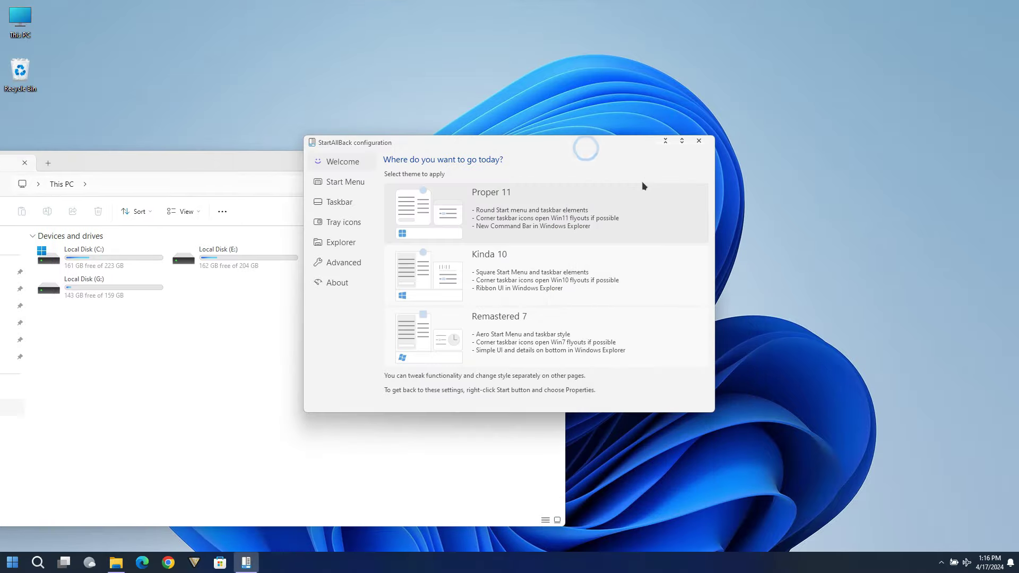
{"action": "left_click", "coordinate": [351, 245]}
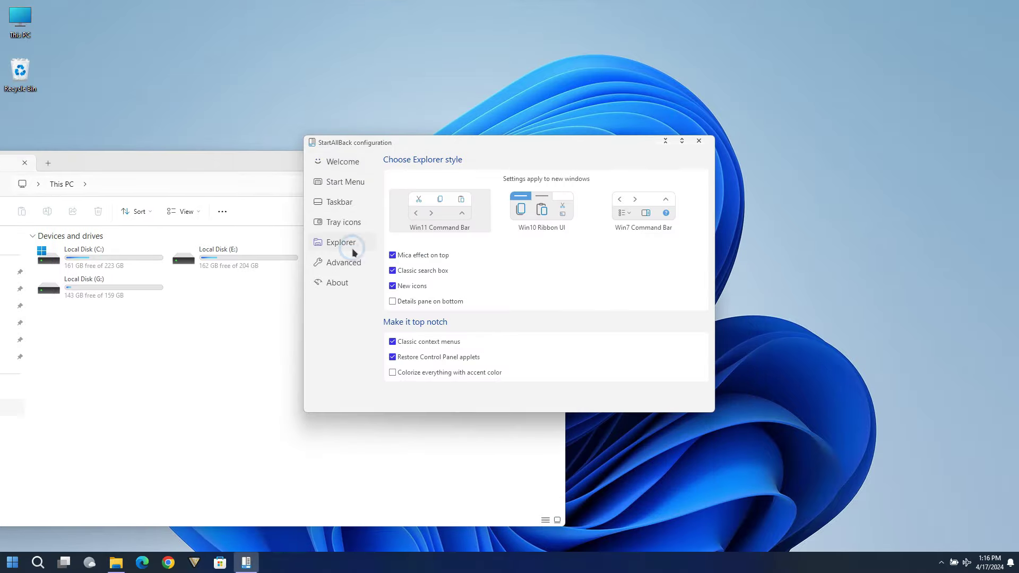
{"action": "left_click", "coordinate": [394, 301]}
{"action": "left_click", "coordinate": [398, 373]}
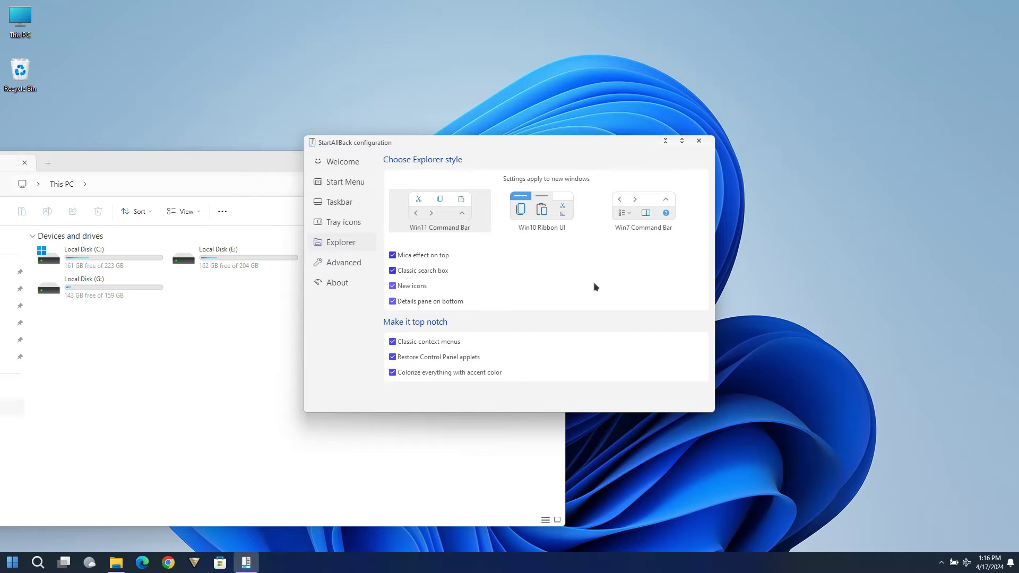
{"action": "left_click", "coordinate": [631, 228]}
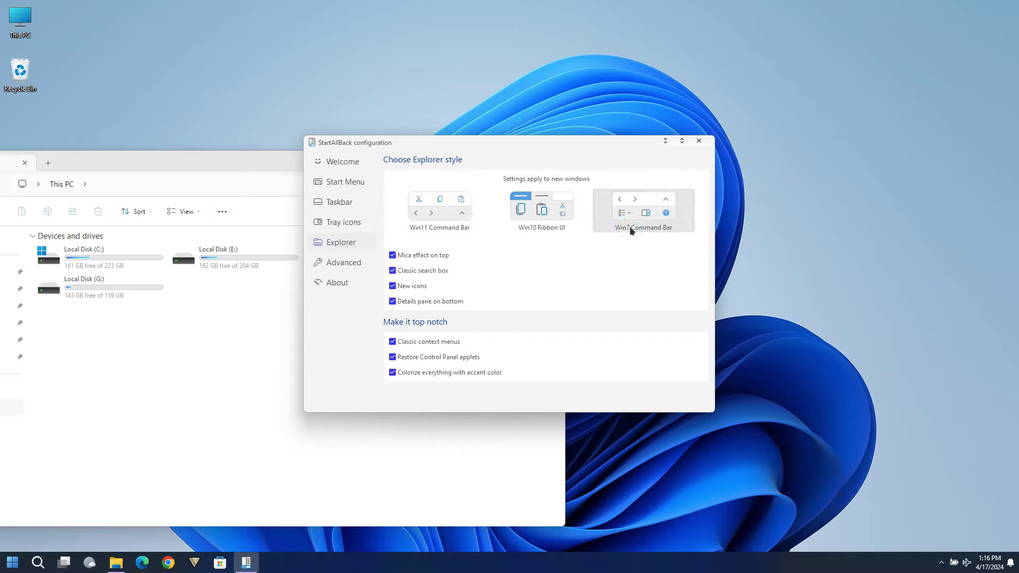
{"action": "left_click", "coordinate": [271, 168]}
{"action": "left_click", "coordinate": [549, 158]}
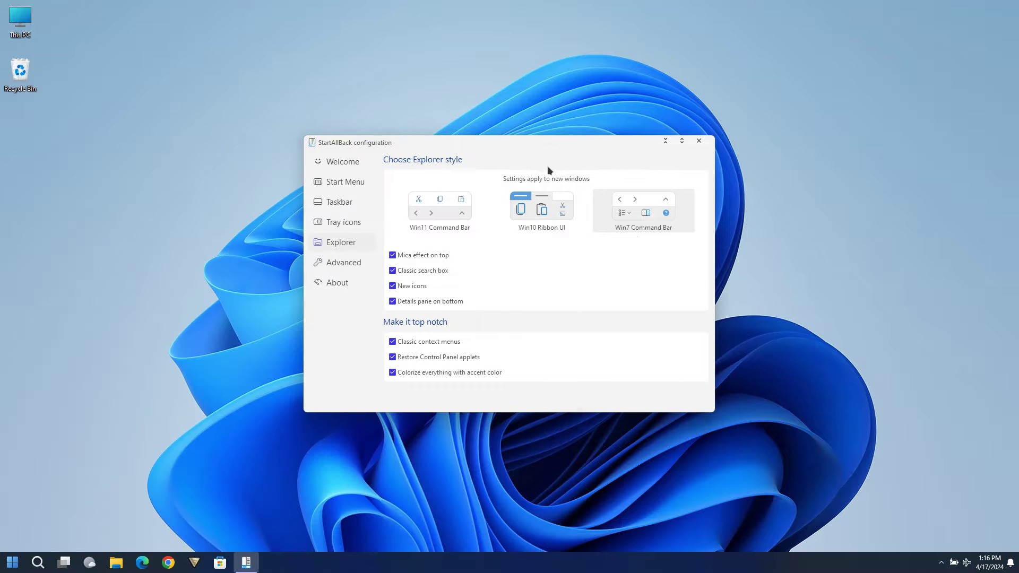
Reopen This PC to examine the new Explorer style, then close it and the StartAllBack configuration.
{"action": "double_click", "coordinate": [20, 22]}
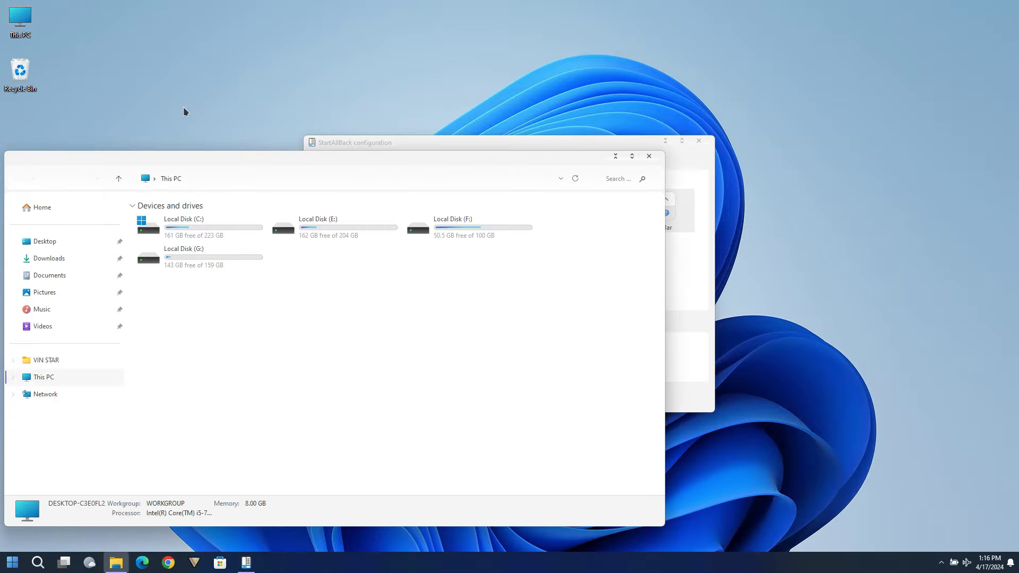
{"action": "left_click_drag", "start_coordinate": [254, 161], "coordinate": [334, 130]}
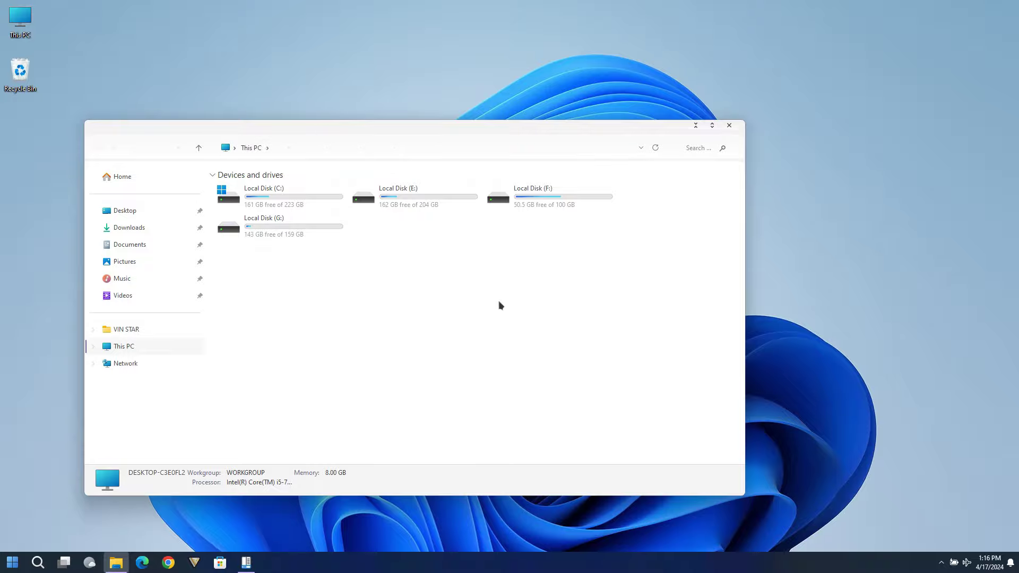
{"action": "left_click", "coordinate": [729, 125]}
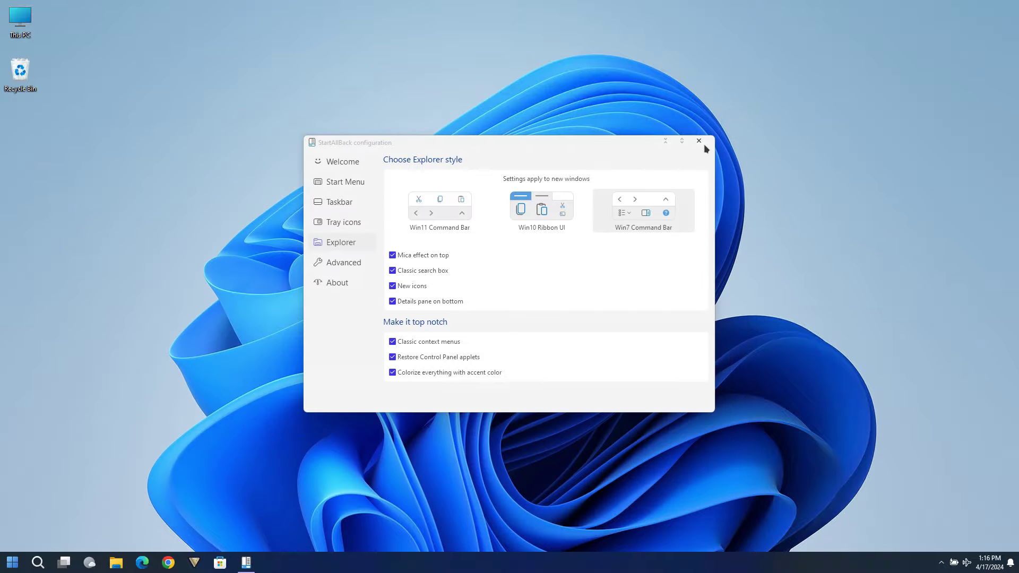
{"action": "left_click", "coordinate": [704, 145]}
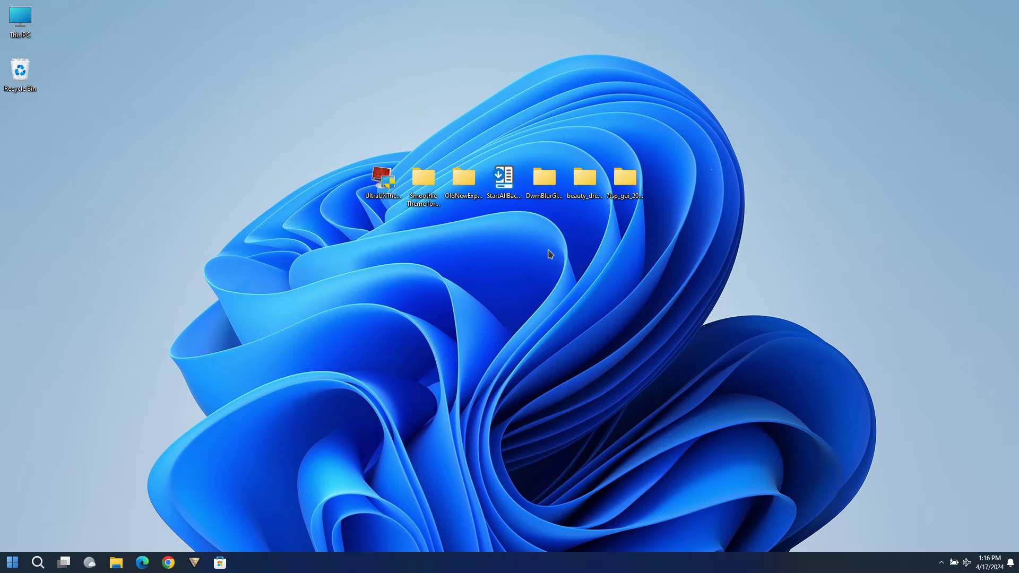
Look inside the DwmBlurGlass-v2.1.1-x64 folder on the desktop, close it and copy the whole folder.
{"action": "double_click", "coordinate": [543, 195]}
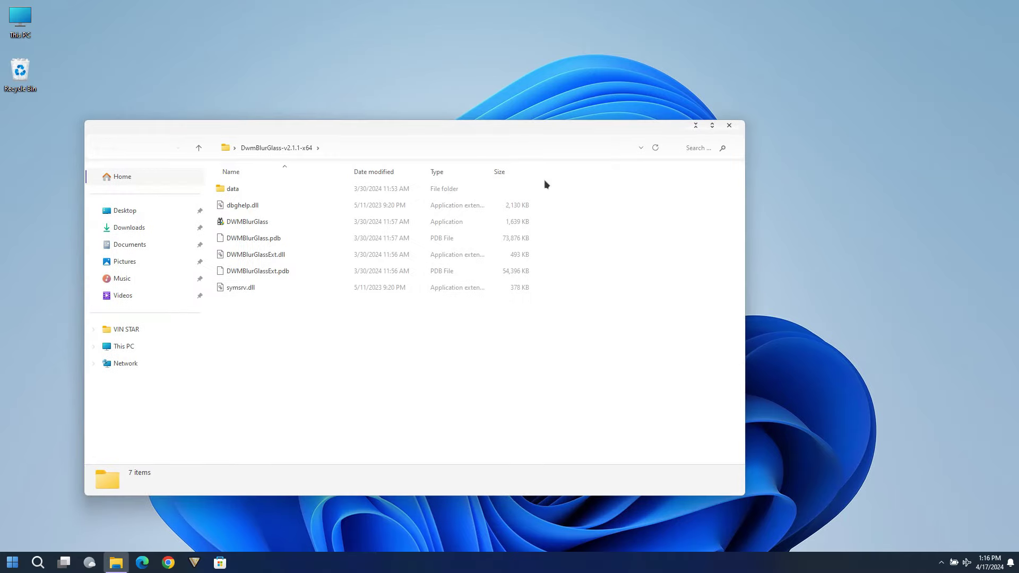
{"action": "left_click", "coordinate": [729, 127]}
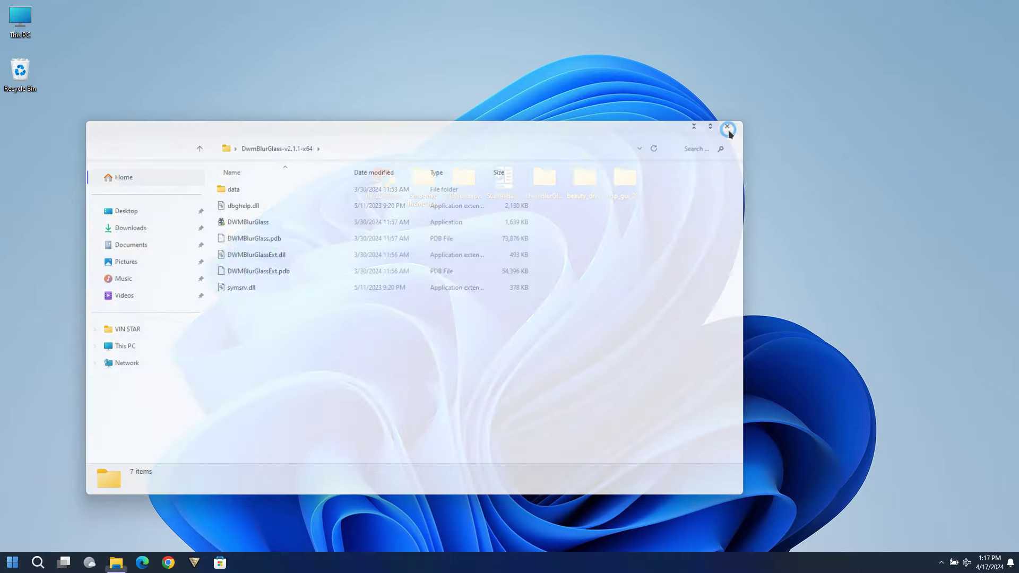
{"action": "right_click", "coordinate": [548, 196]}
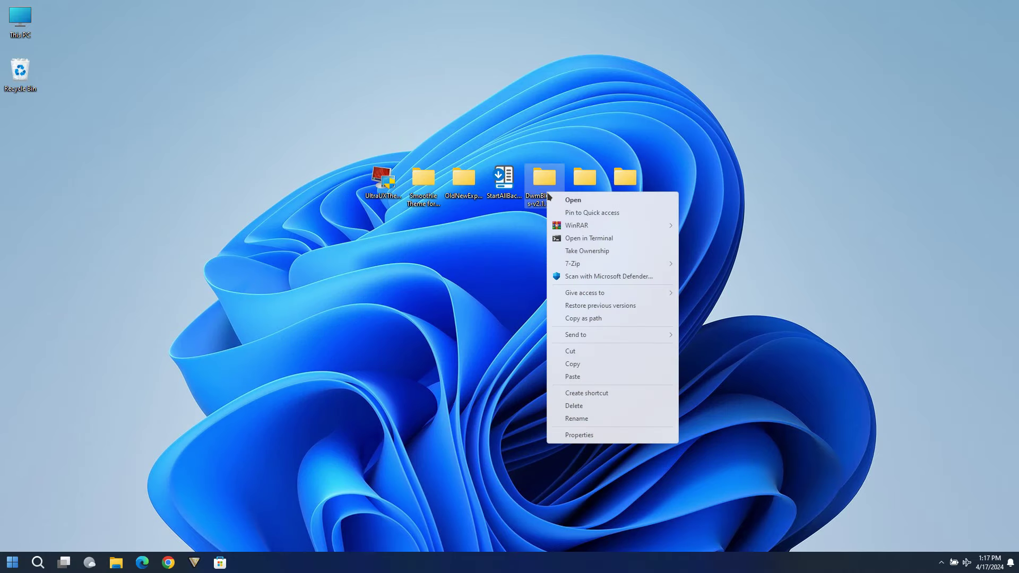
{"action": "left_click", "coordinate": [580, 364]}
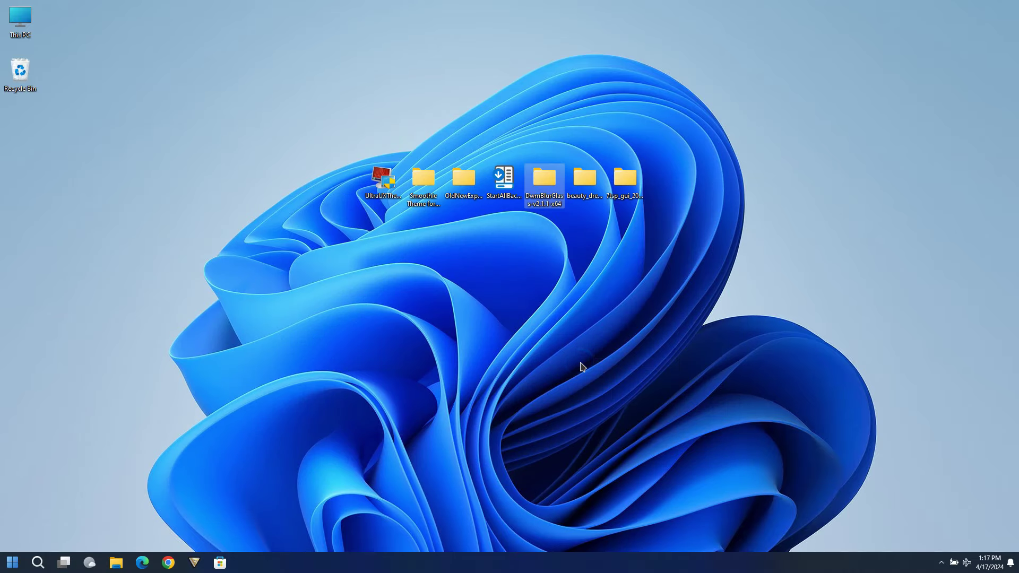
Paste the copied DwmBlurGlass-v2.1.1-x64 folder into C:\Program Files, granting administrator permission for the copy.
{"action": "double_click", "coordinate": [29, 37]}
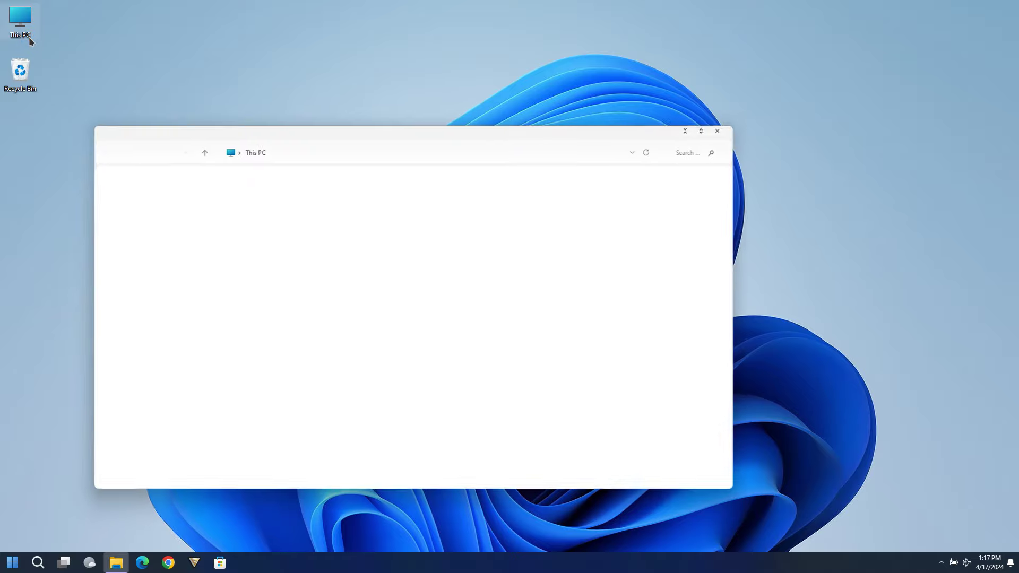
{"action": "left_click_drag", "start_coordinate": [281, 137], "coordinate": [391, 125]}
{"action": "double_click", "coordinate": [210, 81]}
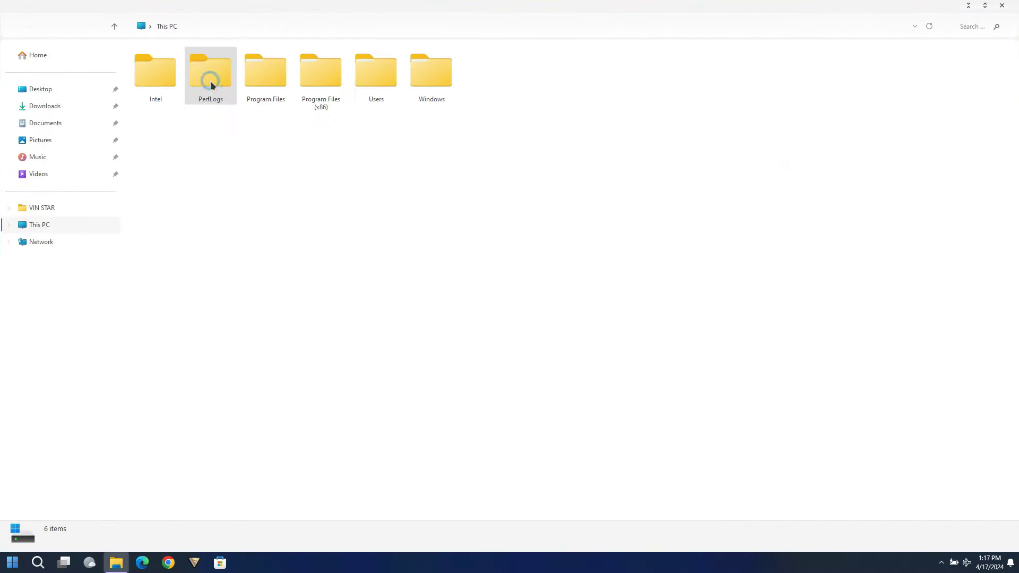
{"action": "double_click", "coordinate": [282, 104]}
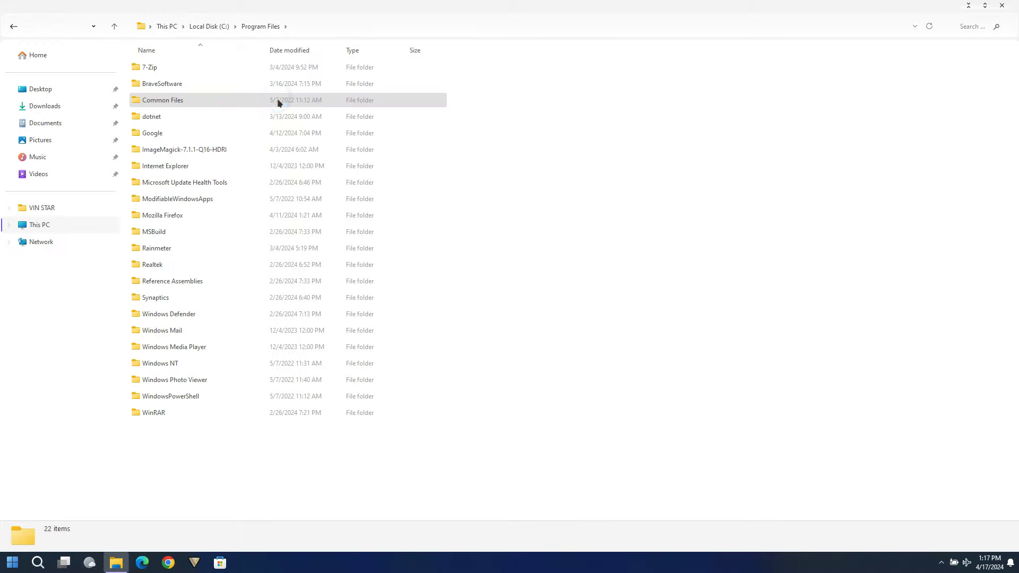
{"action": "right_click", "coordinate": [452, 129]}
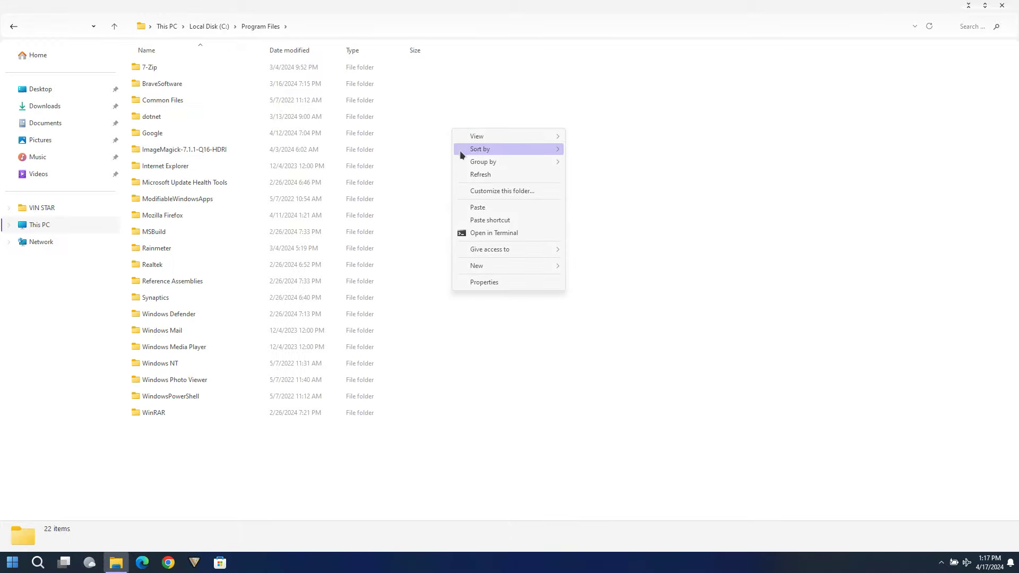
{"action": "left_click", "coordinate": [475, 207]}
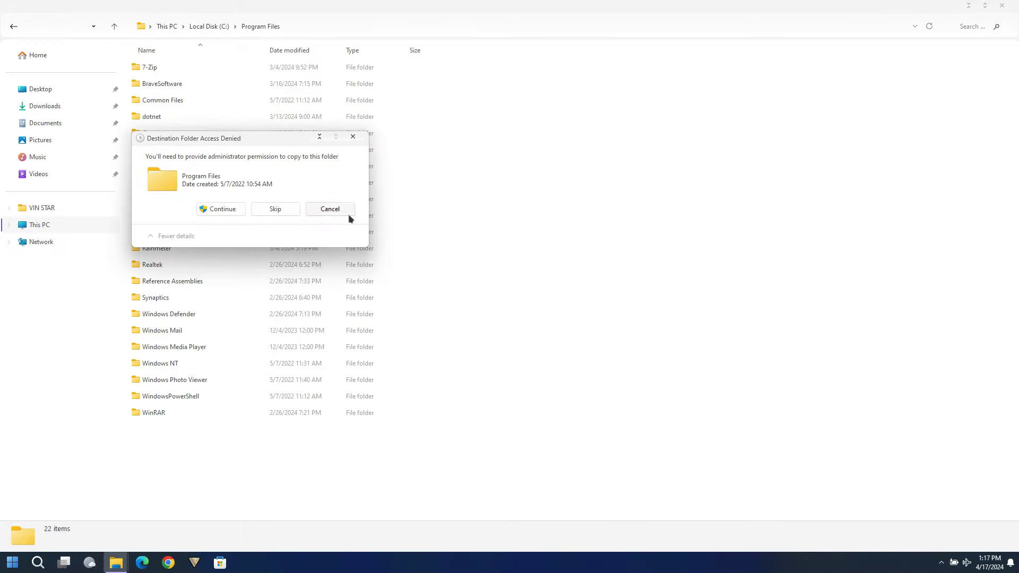
{"action": "left_click", "coordinate": [230, 210]}
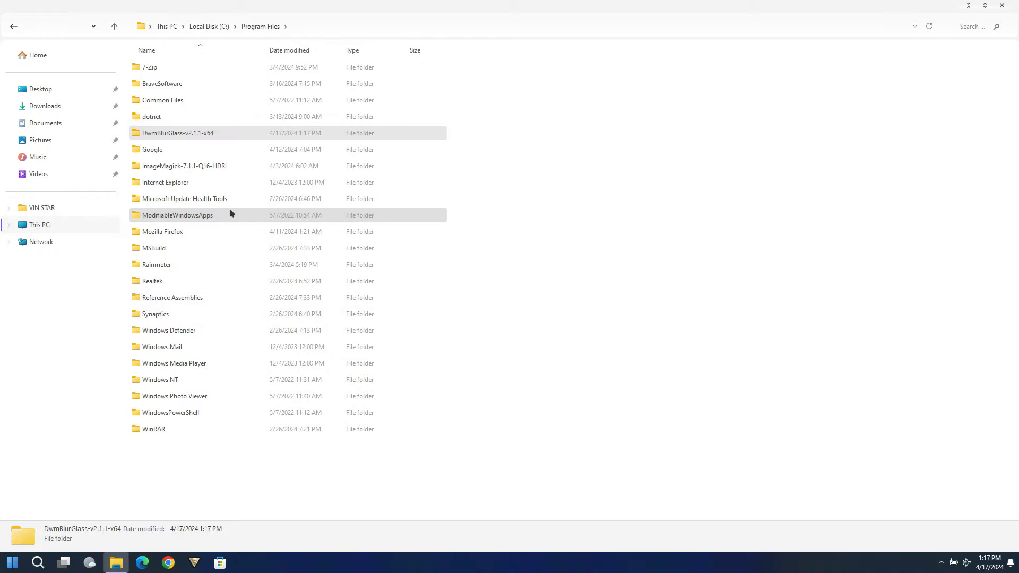
Launch DWMBlurGlass from the DwmBlurGlass-v2.1.1-x64 folder in Program Files and download its symbol files.
{"action": "double_click", "coordinate": [198, 134]}
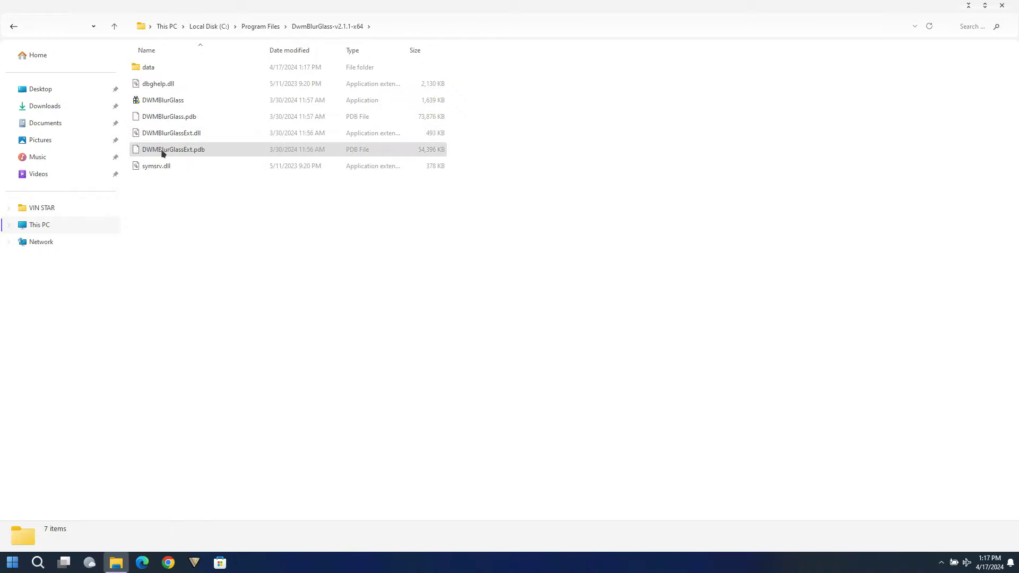
{"action": "double_click", "coordinate": [154, 103]}
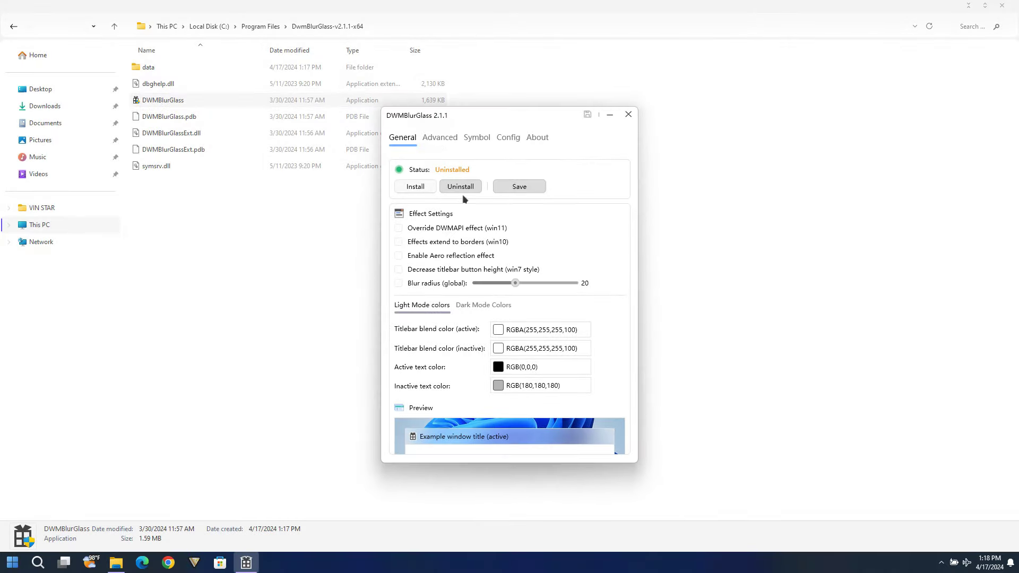
{"action": "left_click", "coordinate": [439, 140]}
{"action": "left_click", "coordinate": [474, 139]}
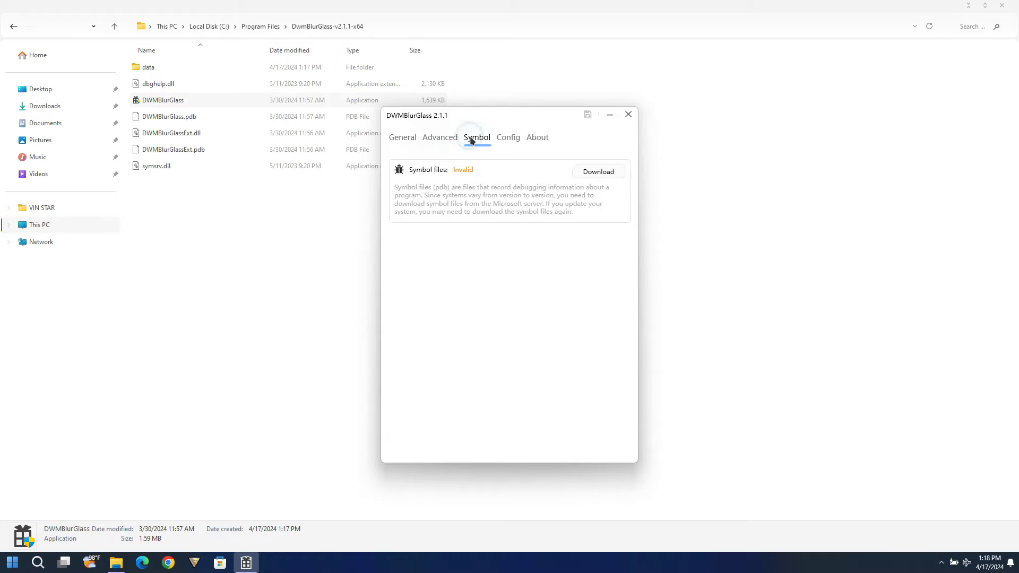
{"action": "left_click", "coordinate": [601, 174]}
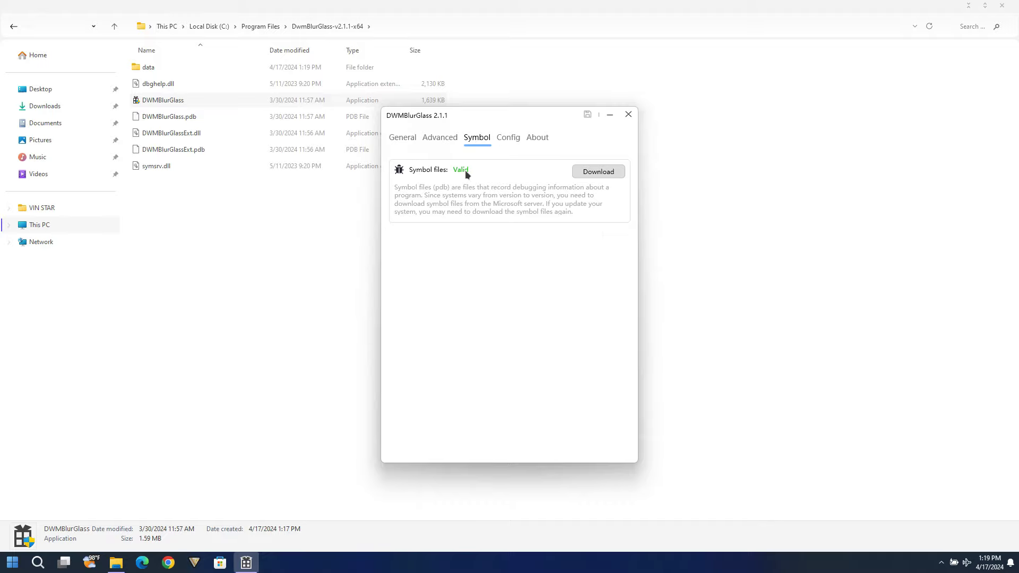
Enable the Override DWMAPI effect (win11) option, install DWMBlurGlass and save its settings.
{"action": "left_click", "coordinate": [405, 140]}
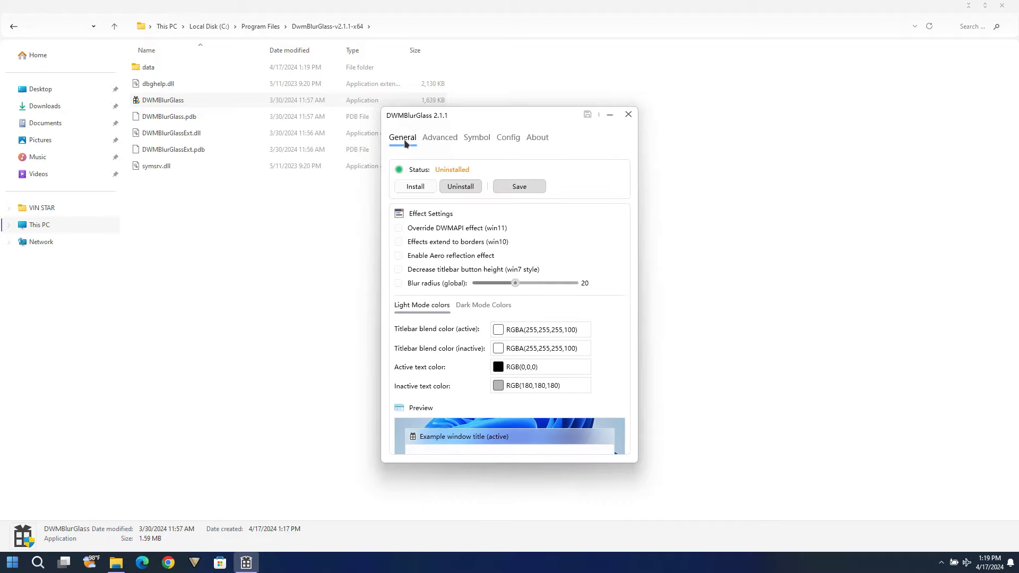
{"action": "left_click", "coordinate": [420, 228]}
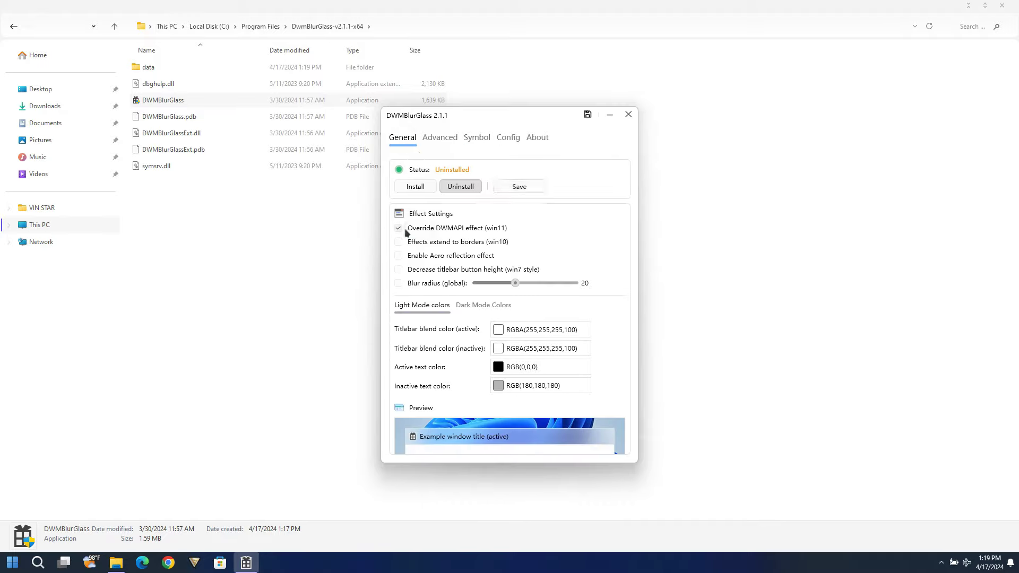
{"action": "left_click", "coordinate": [415, 186]}
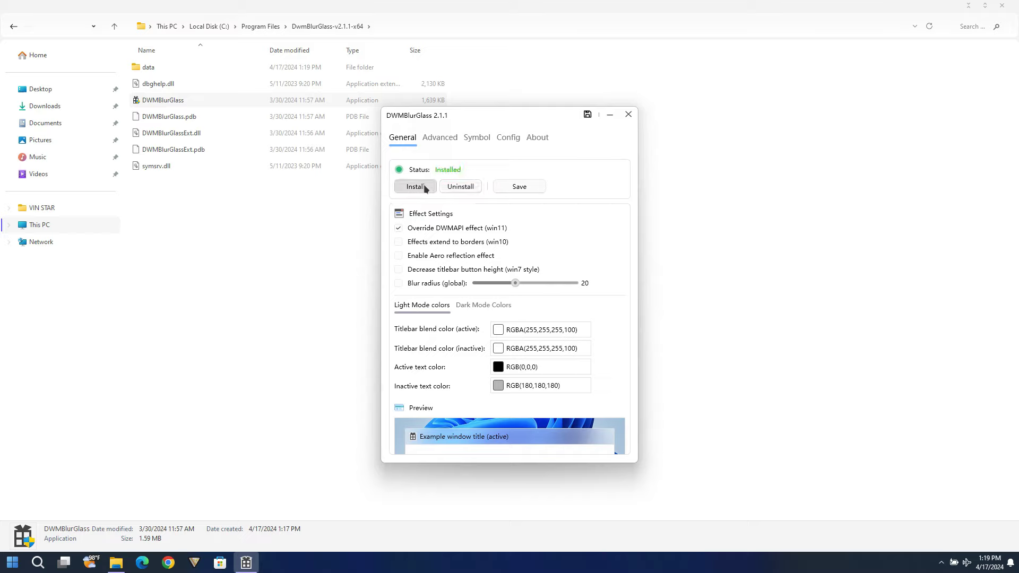
{"action": "left_click", "coordinate": [519, 189]}
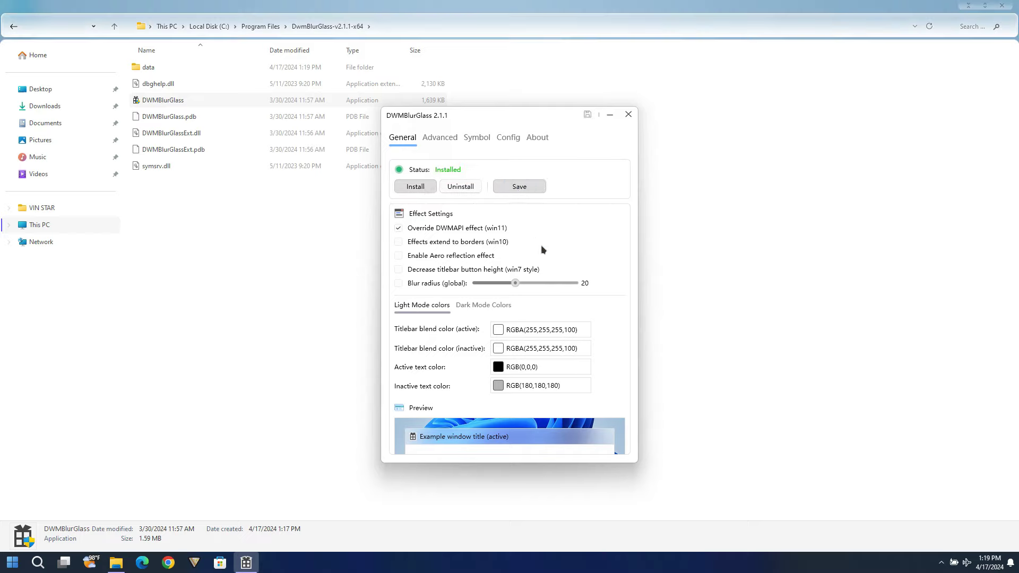
Minimize DWMBlurGlass and examine the blur effect by moving the restored Explorer window over the desktop, closing both windows.
{"action": "left_click", "coordinate": [609, 115]}
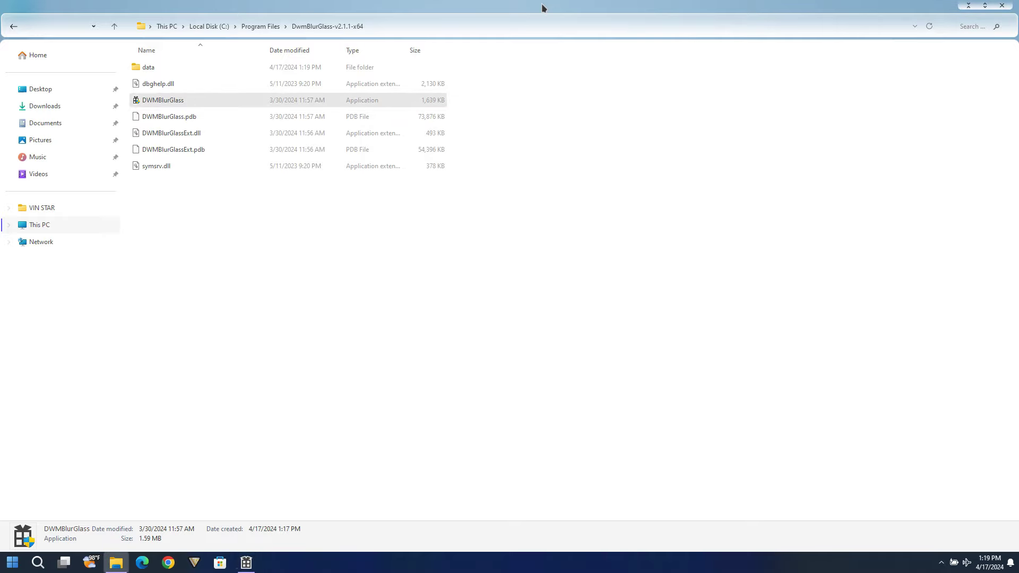
{"action": "double_click", "coordinate": [544, 8]}
{"action": "left_click_drag", "start_coordinate": [532, 121], "coordinate": [460, 197]}
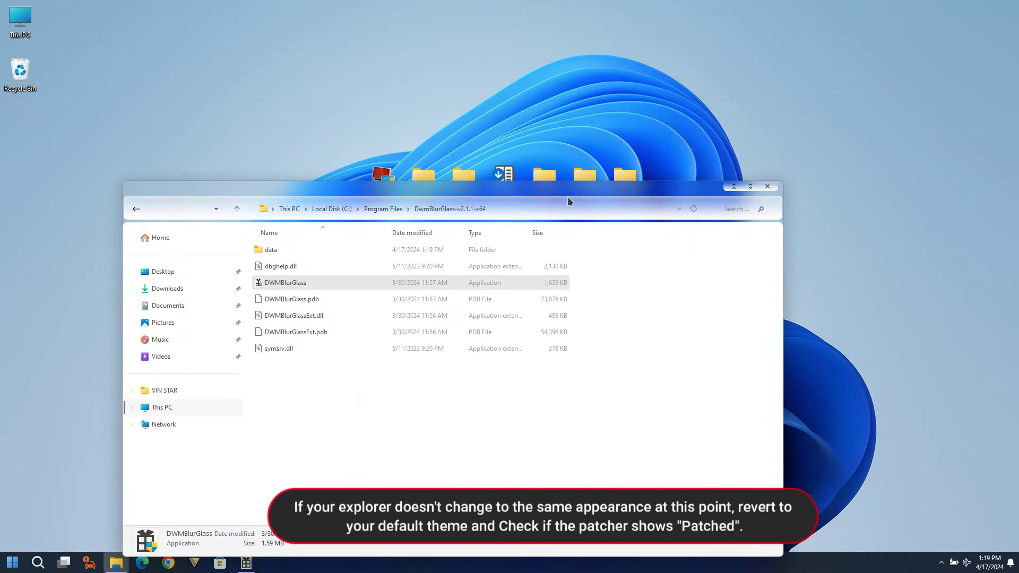
{"action": "left_click_drag", "start_coordinate": [694, 193], "coordinate": [696, 152]}
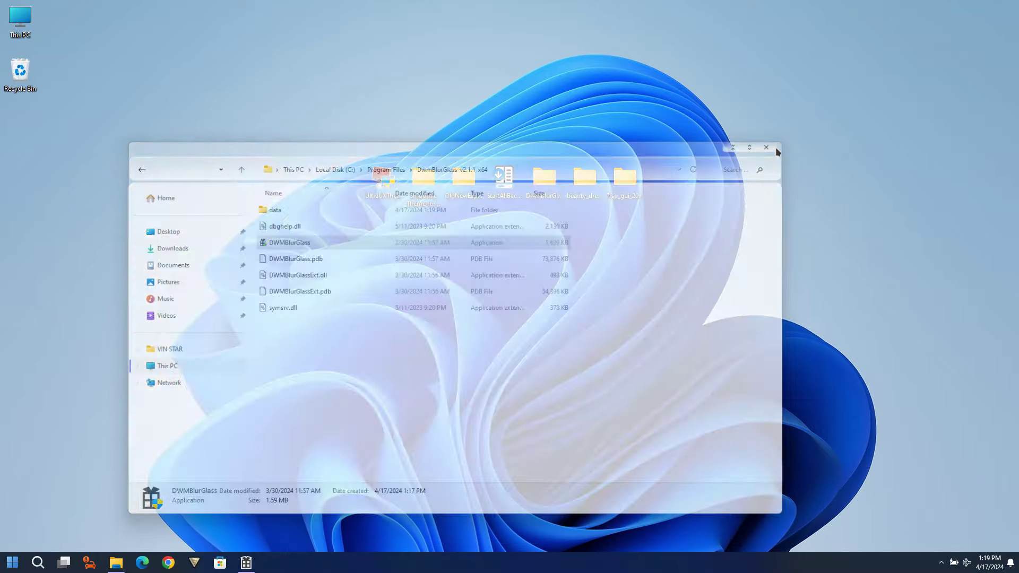
{"action": "left_click", "coordinate": [775, 148]}
{"action": "left_click", "coordinate": [245, 563]}
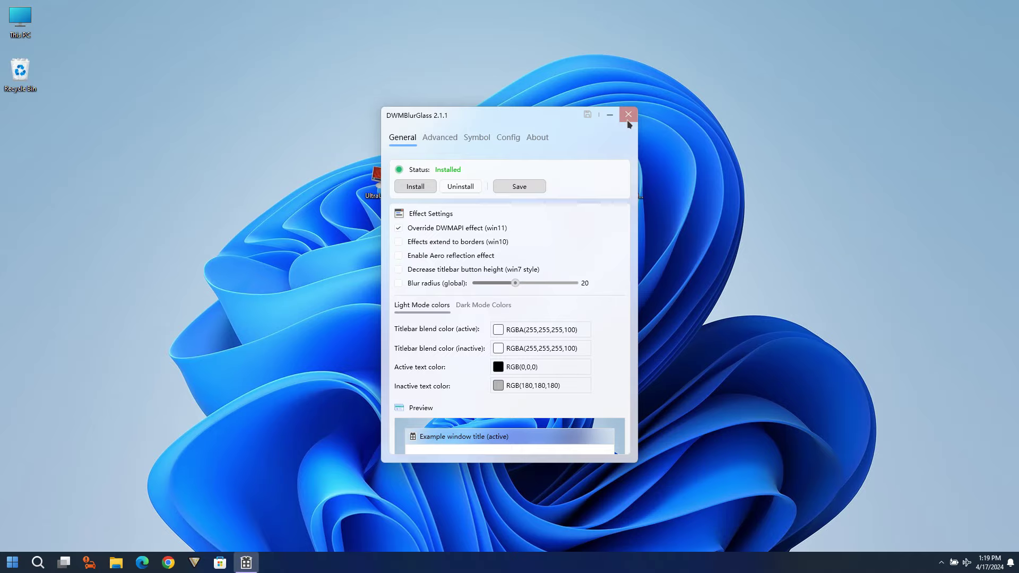
{"action": "left_click", "coordinate": [628, 124]}
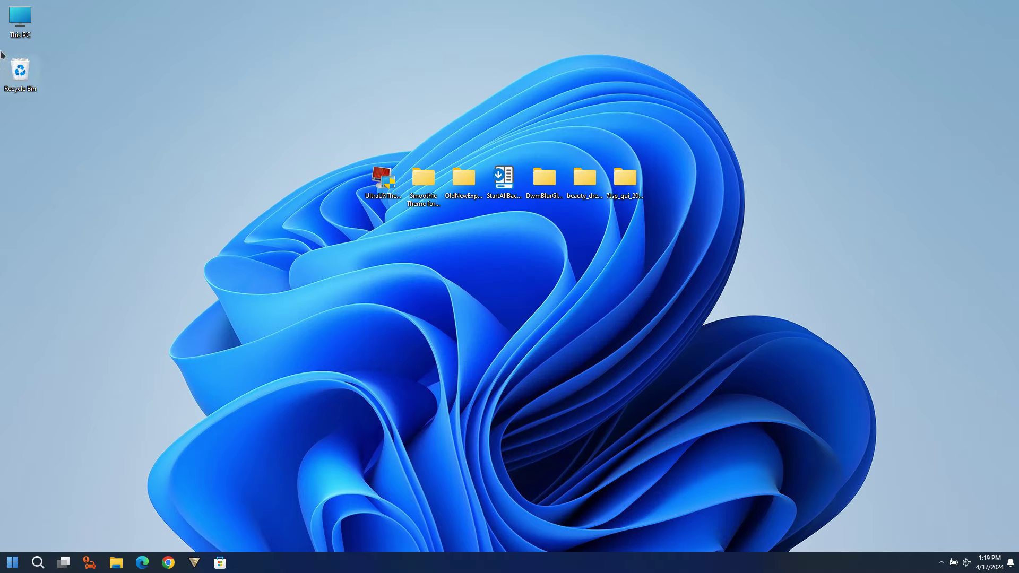
Reopen This PC to check the blurred title bar against the wallpaper, and close it.
{"action": "double_click", "coordinate": [20, 20]}
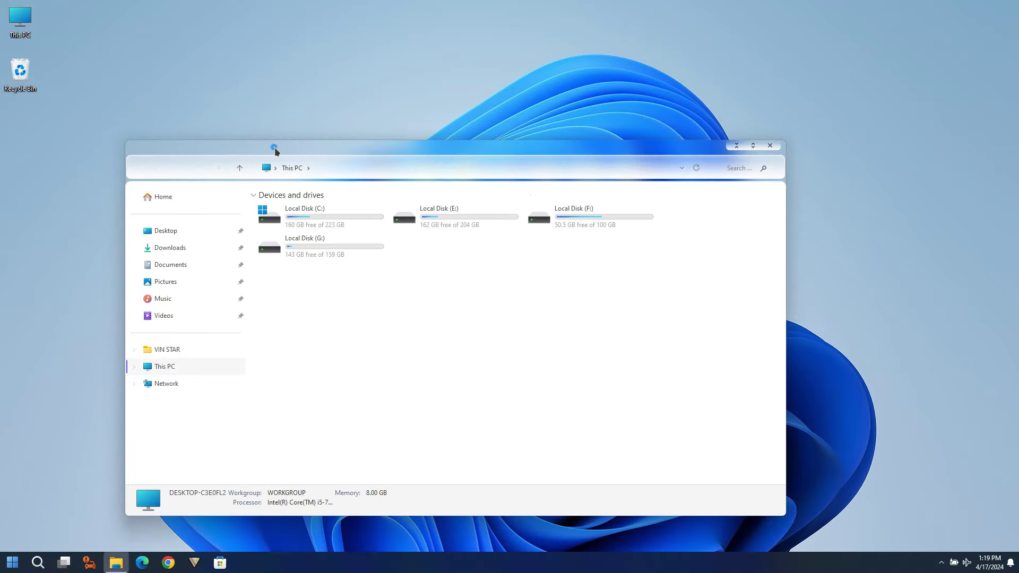
{"action": "left_click_drag", "start_coordinate": [275, 150], "coordinate": [275, 106]}
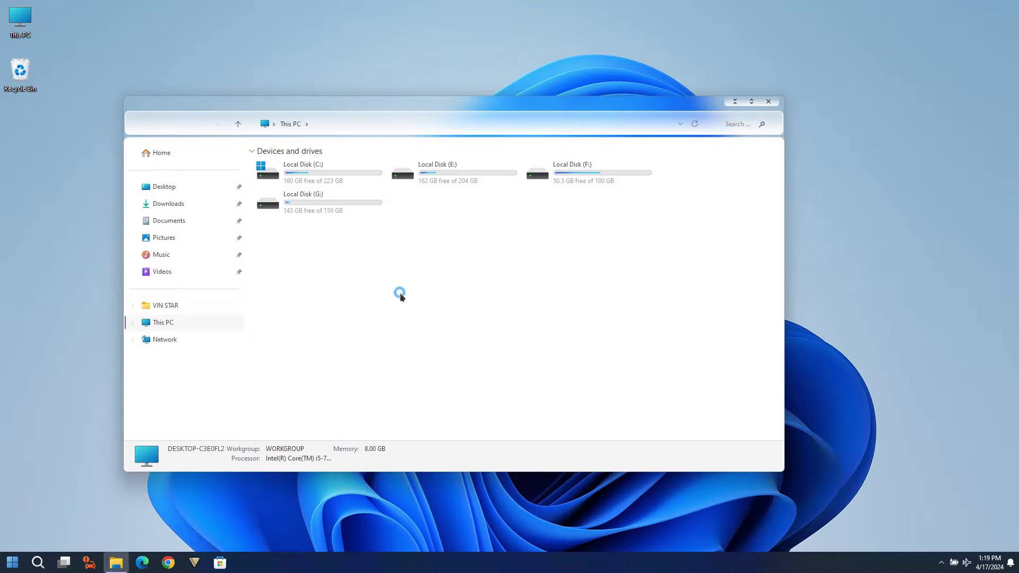
{"action": "left_click", "coordinate": [769, 101]}
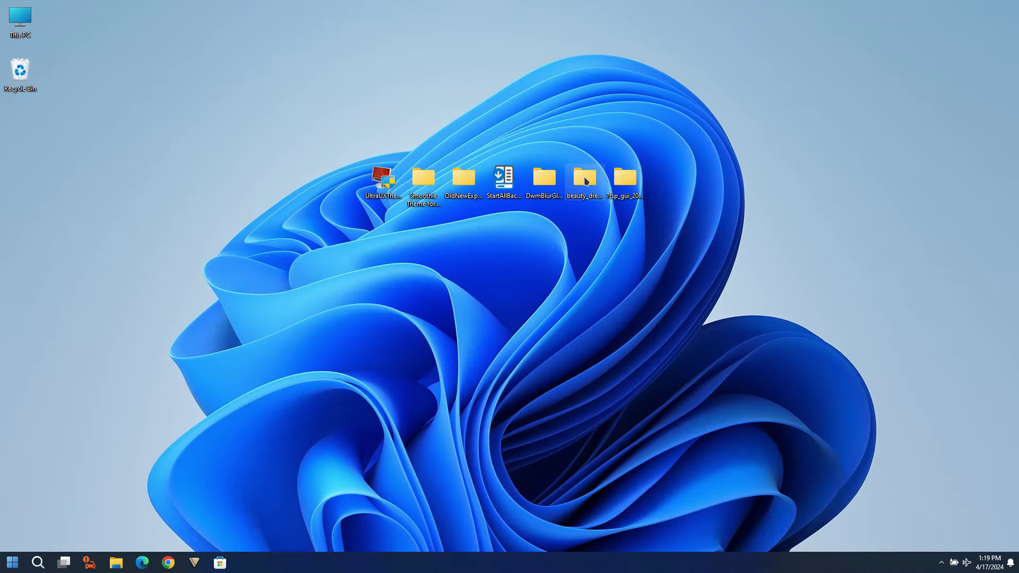
Set Saltern03_Mac from the Beauty Dream Wallpapers folder as the desktop background and close the folder window.
{"action": "double_click", "coordinate": [581, 178]}
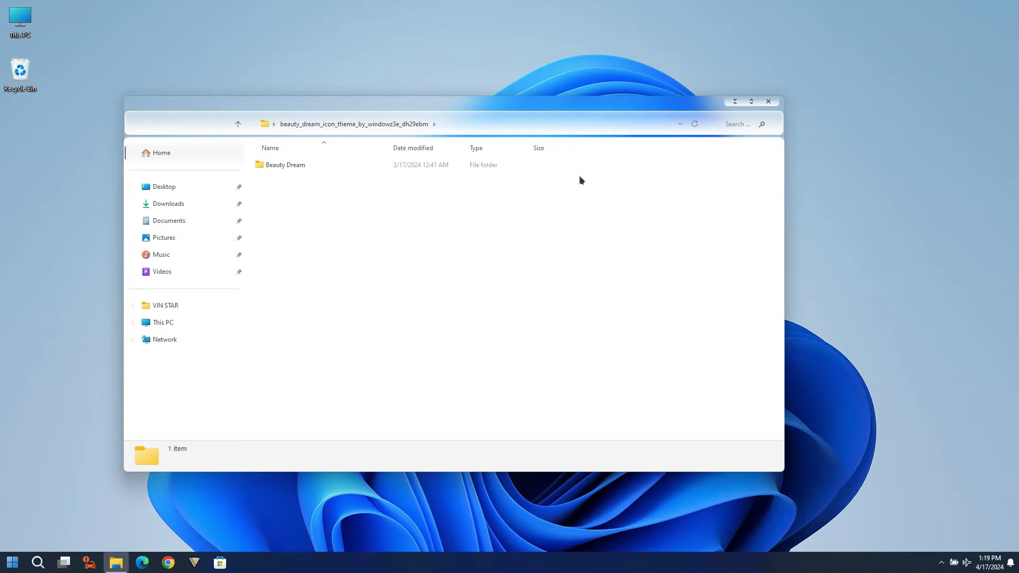
{"action": "double_click", "coordinate": [303, 169]}
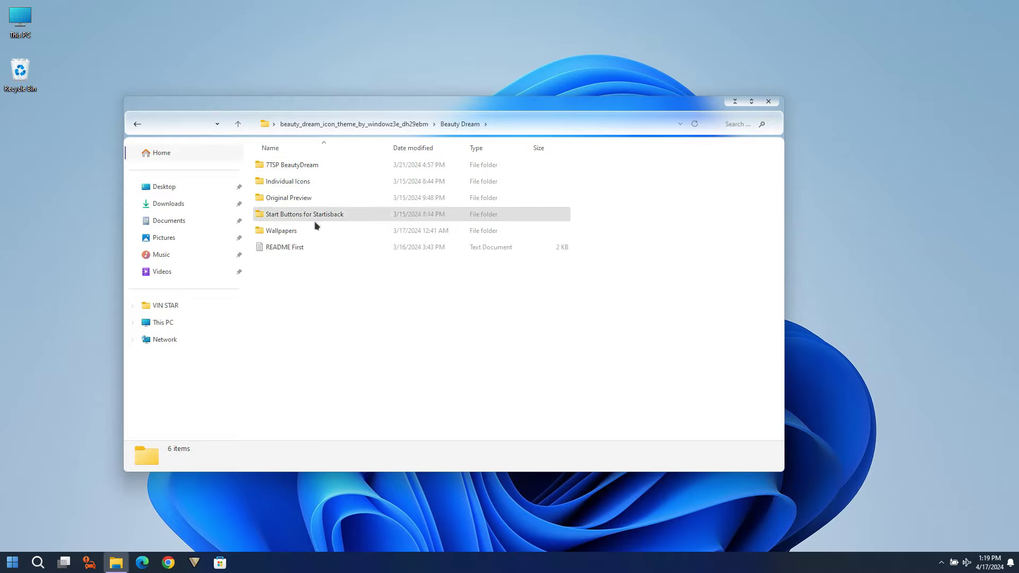
{"action": "double_click", "coordinate": [299, 231]}
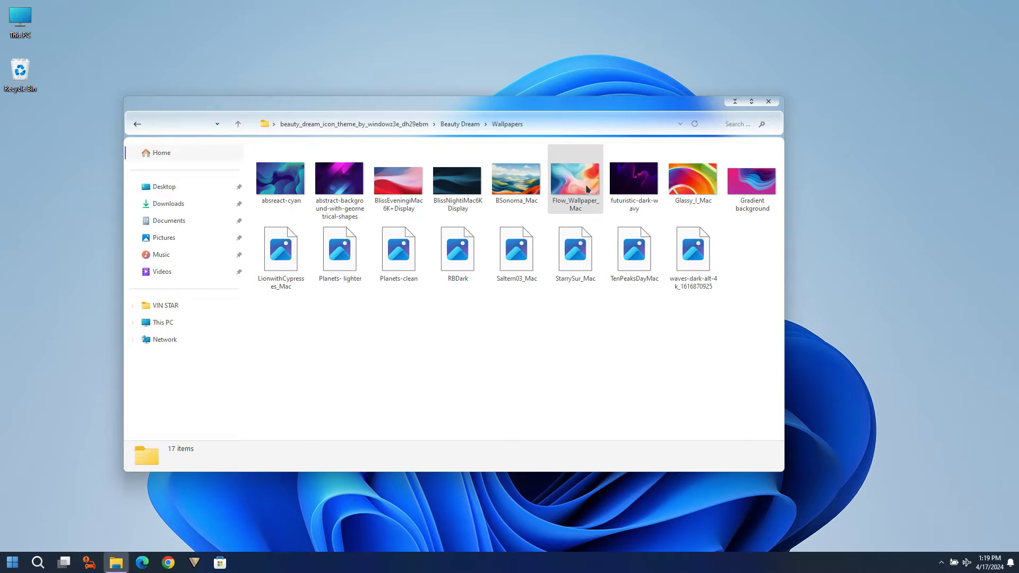
{"action": "right_click", "coordinate": [420, 321]}
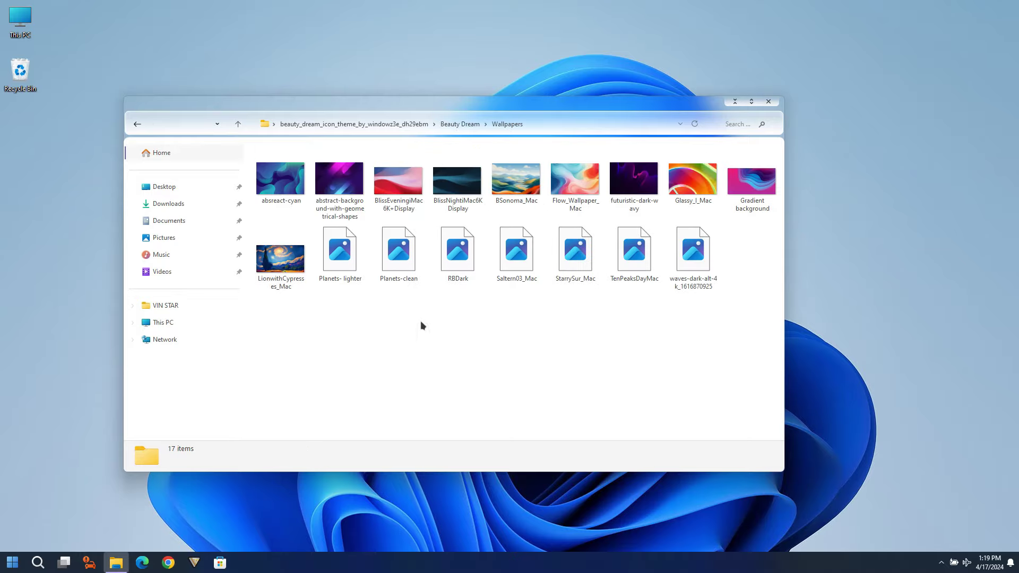
{"action": "left_click", "coordinate": [441, 367]}
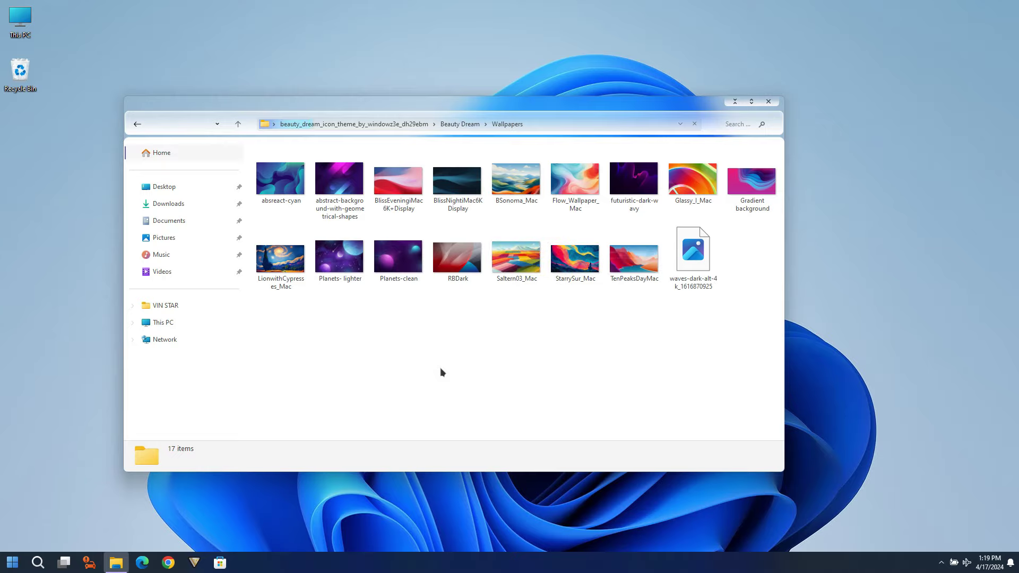
{"action": "right_click", "coordinate": [517, 276]}
{"action": "left_click", "coordinate": [555, 237]}
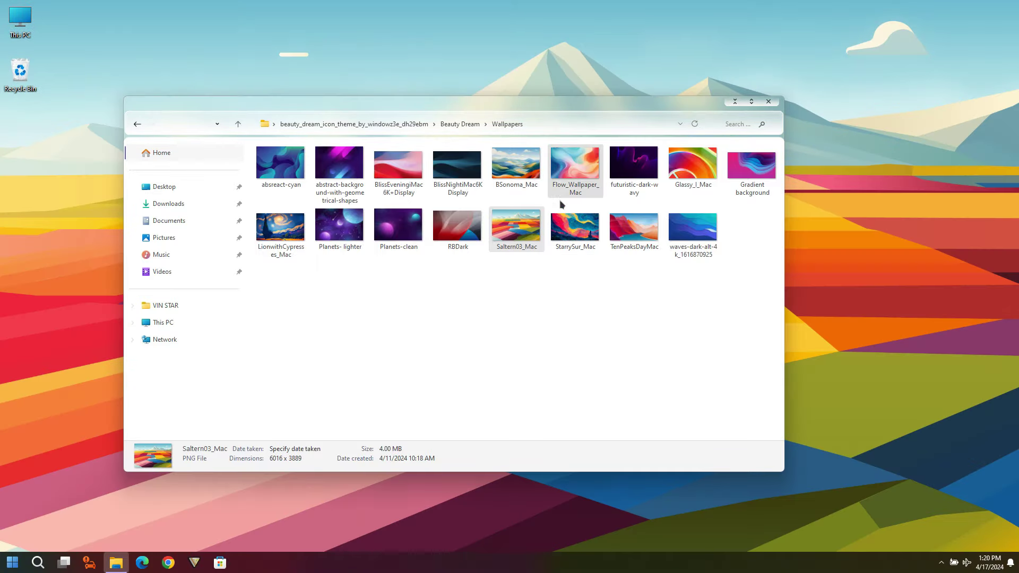
{"action": "left_click_drag", "start_coordinate": [560, 105], "coordinate": [589, 141]}
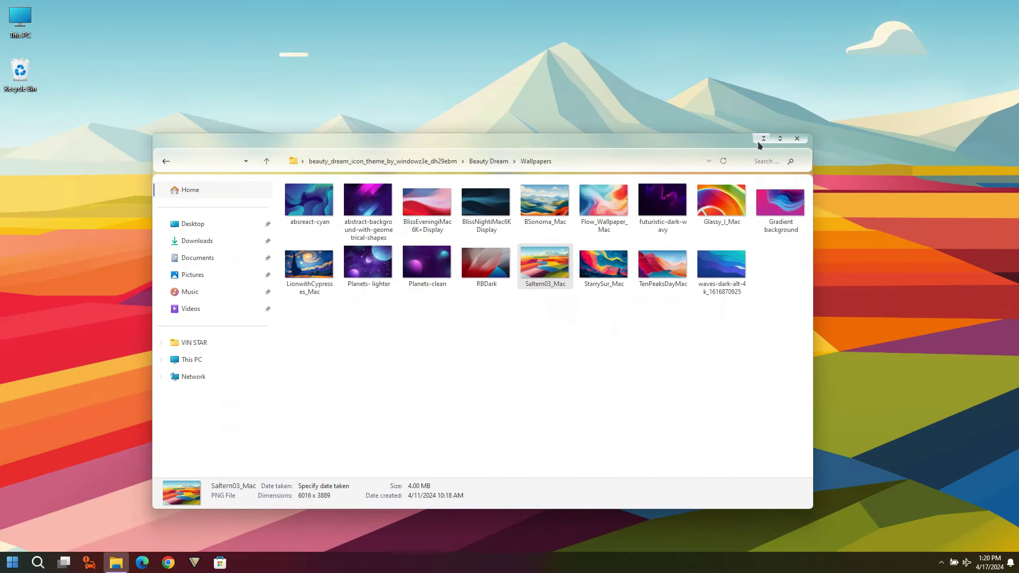
{"action": "left_click", "coordinate": [797, 139]}
Apply the Smoothie Night NU theme from the Personalization settings, minimize Settings and open This PC.
{"action": "right_click", "coordinate": [633, 300]}
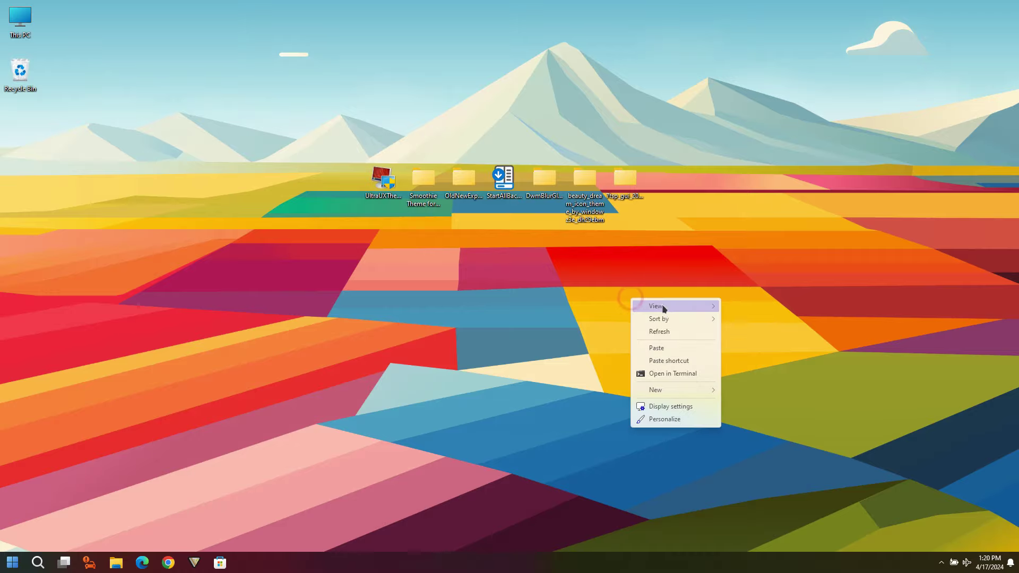
{"action": "left_click", "coordinate": [662, 419]}
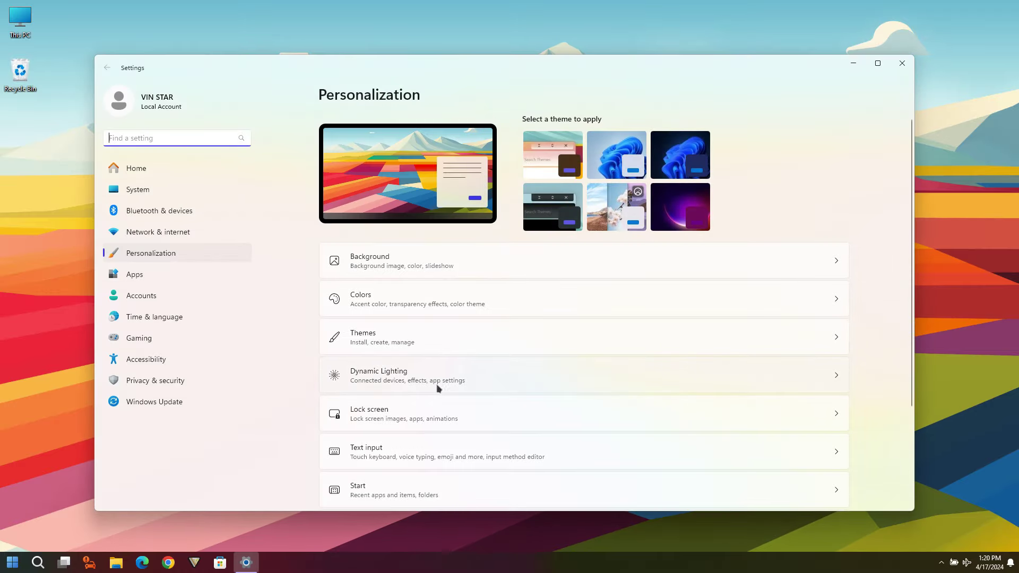
{"action": "left_click", "coordinate": [375, 346]}
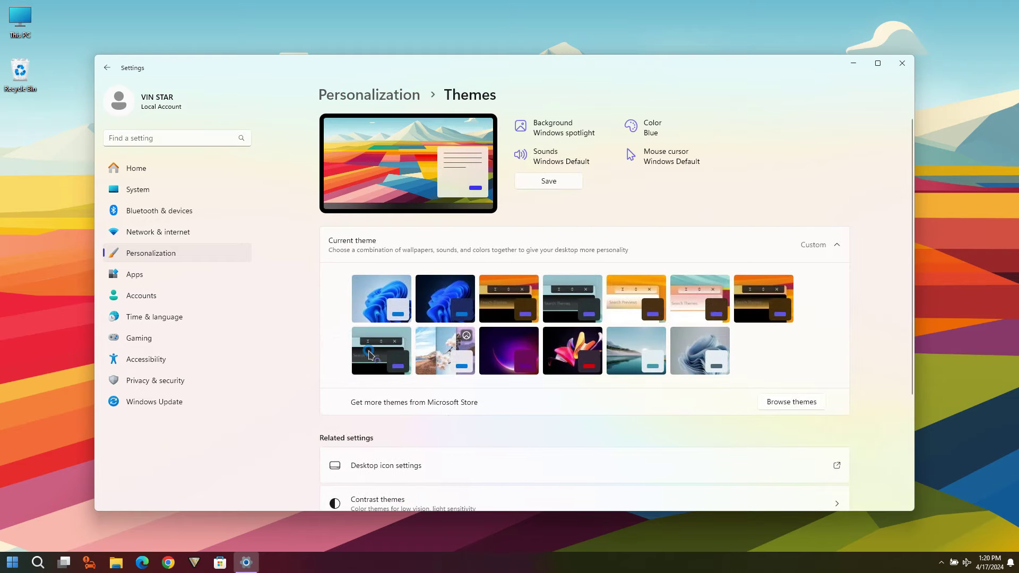
{"action": "left_click", "coordinate": [371, 355]}
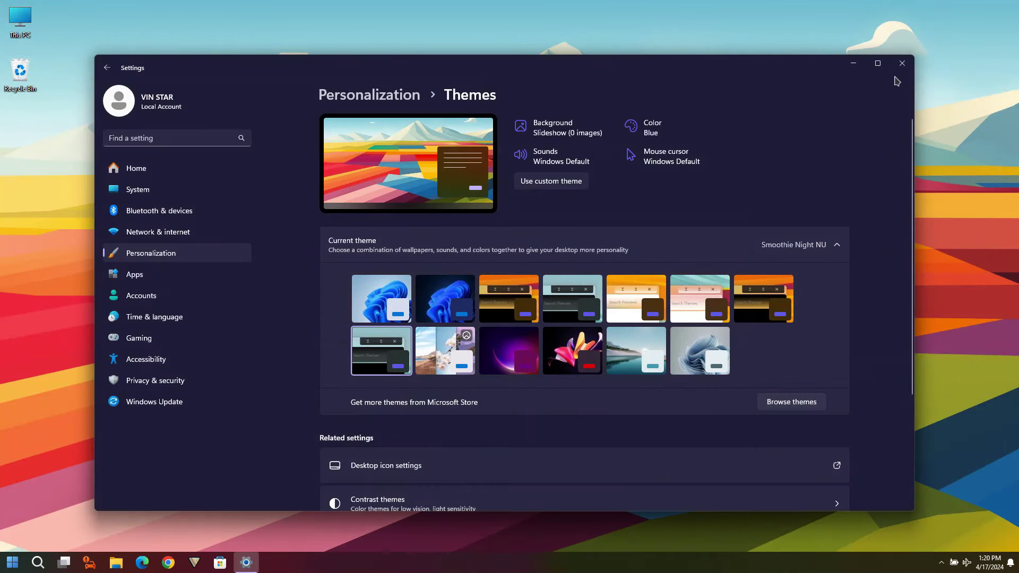
{"action": "left_click", "coordinate": [853, 63]}
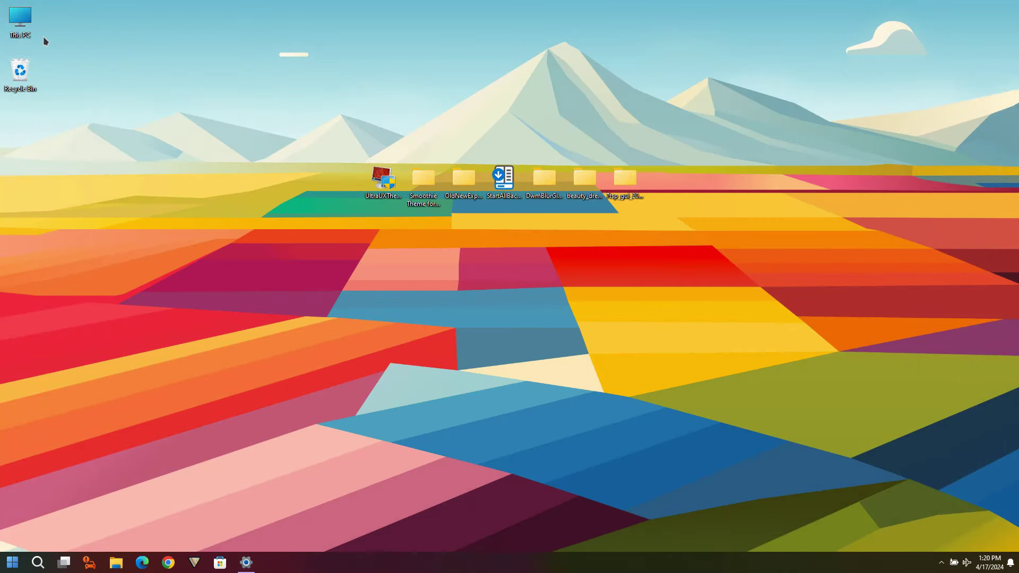
{"action": "double_click", "coordinate": [18, 27]}
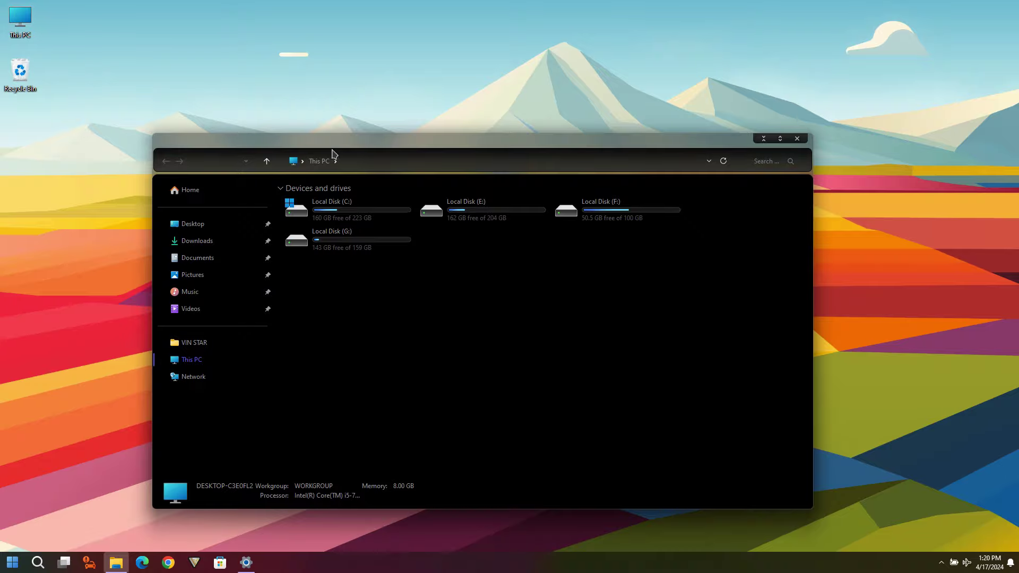
Move the This PC window across the desktop to check the Smoothie Night NU theme, and close it.
{"action": "left_click_drag", "start_coordinate": [379, 142], "coordinate": [445, 144]}
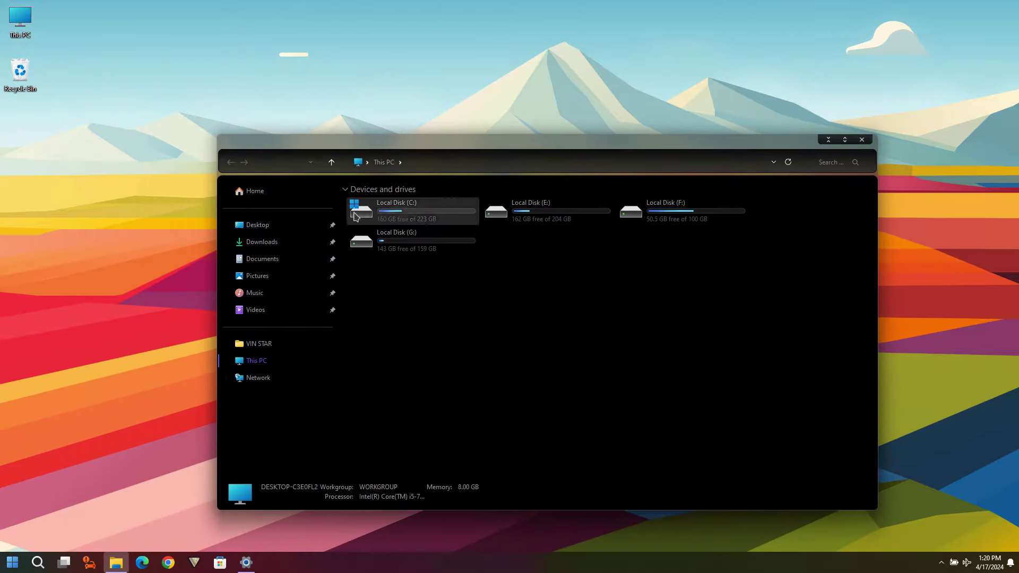
{"action": "left_click", "coordinate": [862, 140]}
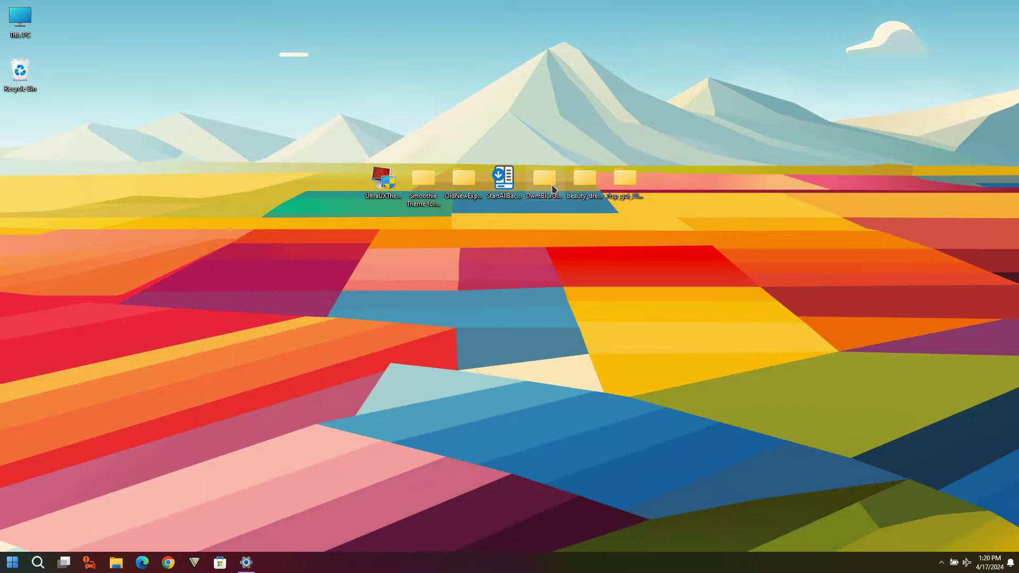
In the beauty dream icon theme's 7TSP BeautyDream folder, remove the "remove" suffix from the pack file so it ends in .7z, and close the folder.
{"action": "left_click", "coordinate": [578, 187]}
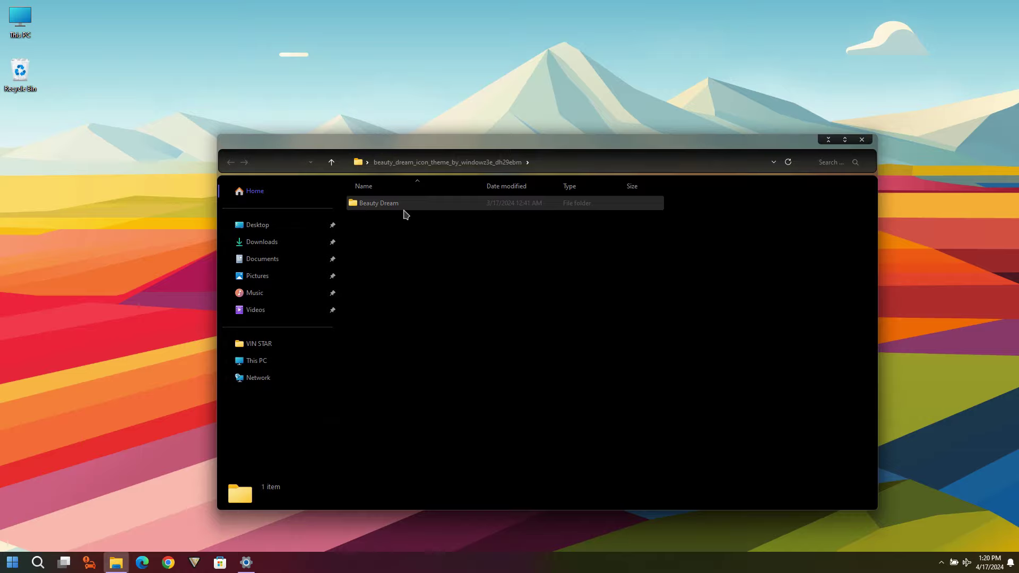
{"action": "double_click", "coordinate": [404, 207]}
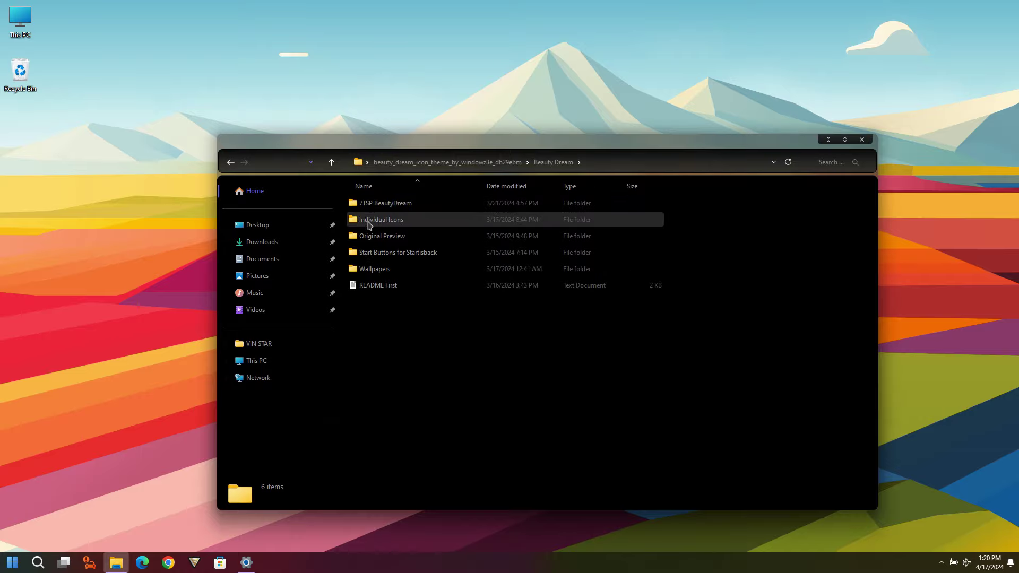
{"action": "left_click", "coordinate": [377, 204]}
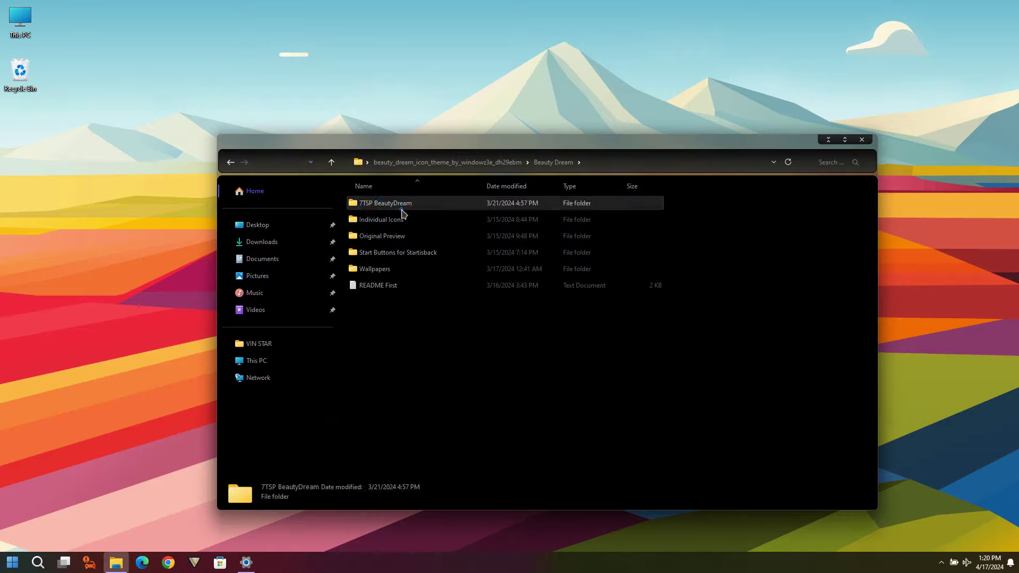
{"action": "double_click", "coordinate": [402, 208]}
{"action": "left_click", "coordinate": [394, 221]}
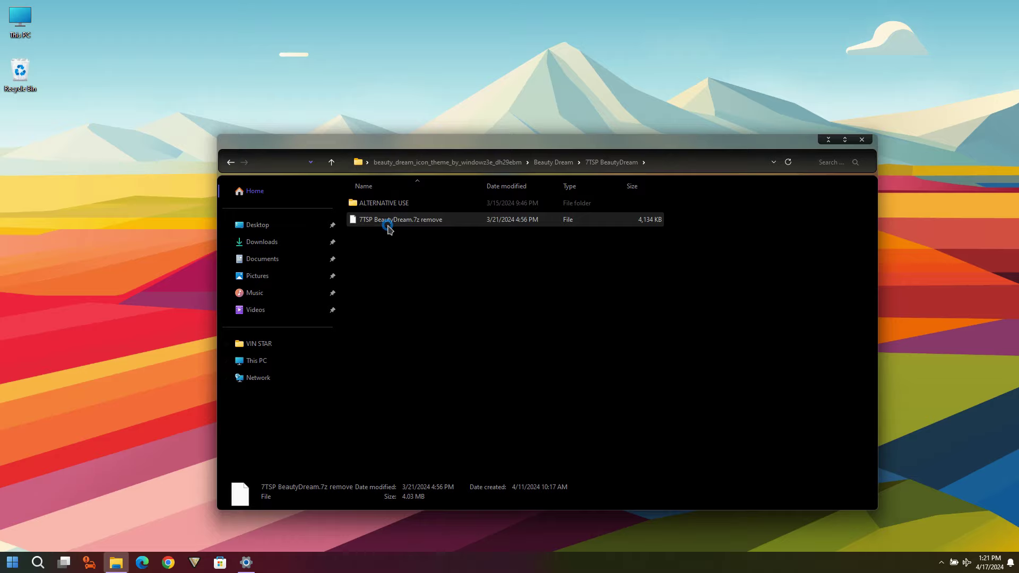
{"action": "left_click", "coordinate": [429, 221]}
{"action": "left_click_drag", "start_coordinate": [442, 220], "coordinate": [430, 220]}
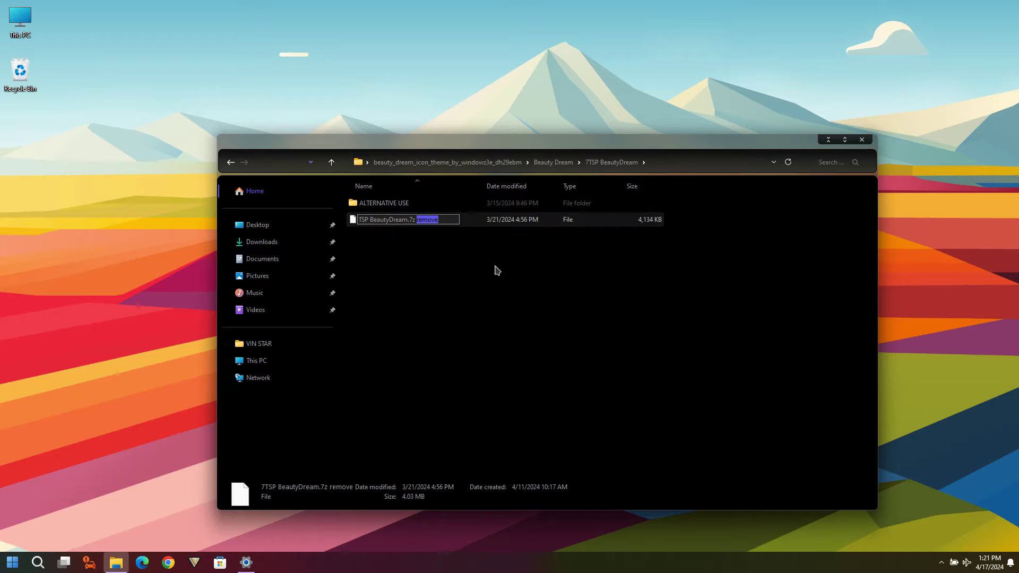
{"action": "key", "text": "BackSpace"}
{"action": "key", "text": "Return"}
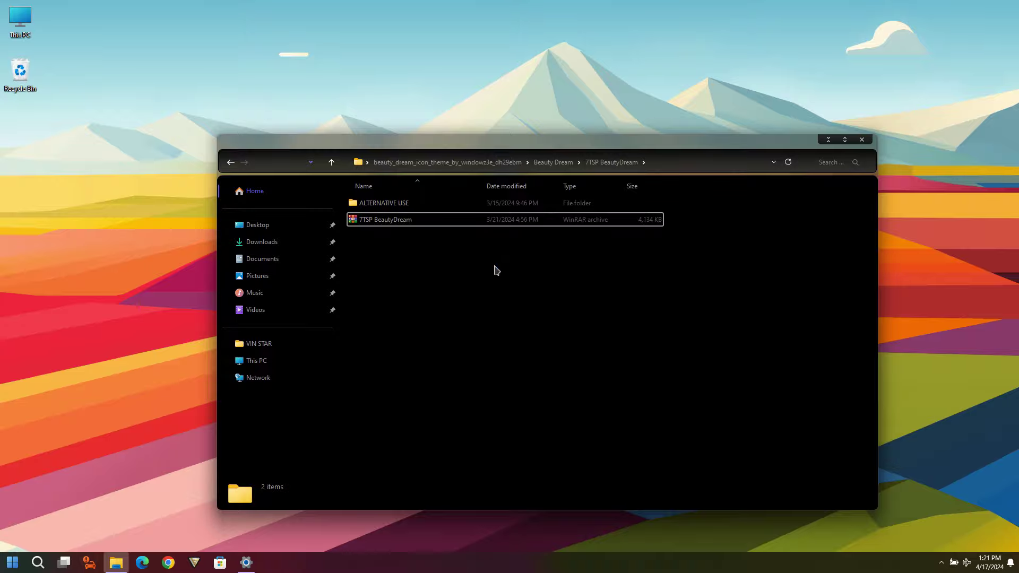
{"action": "left_click", "coordinate": [862, 139]}
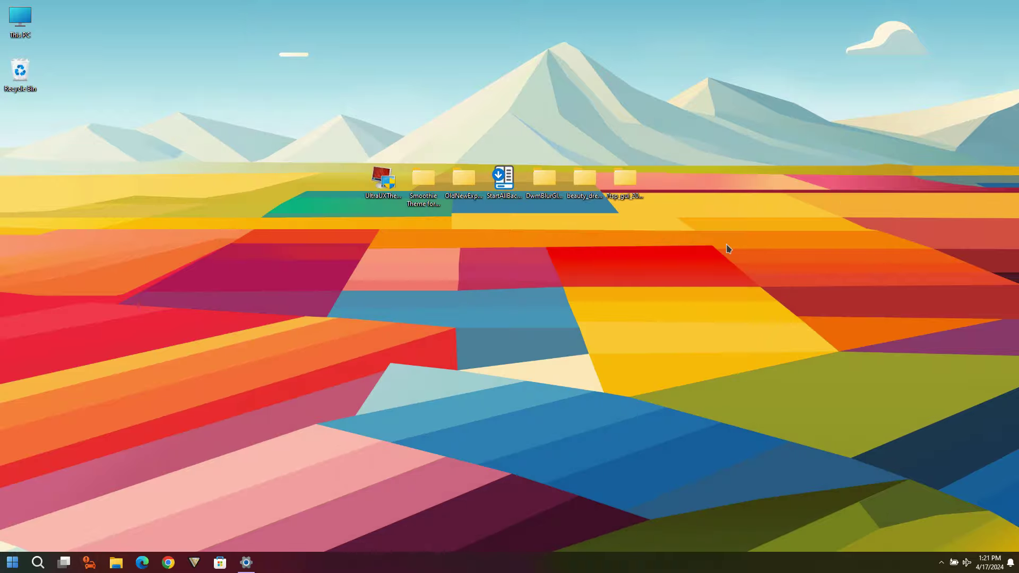
In the 7tsp GUI 2019 edition folder on the desktop, rename the .ee file as 7tsp GUI v0.6(2019).exe and accept the extension change.
{"action": "double_click", "coordinate": [632, 178]}
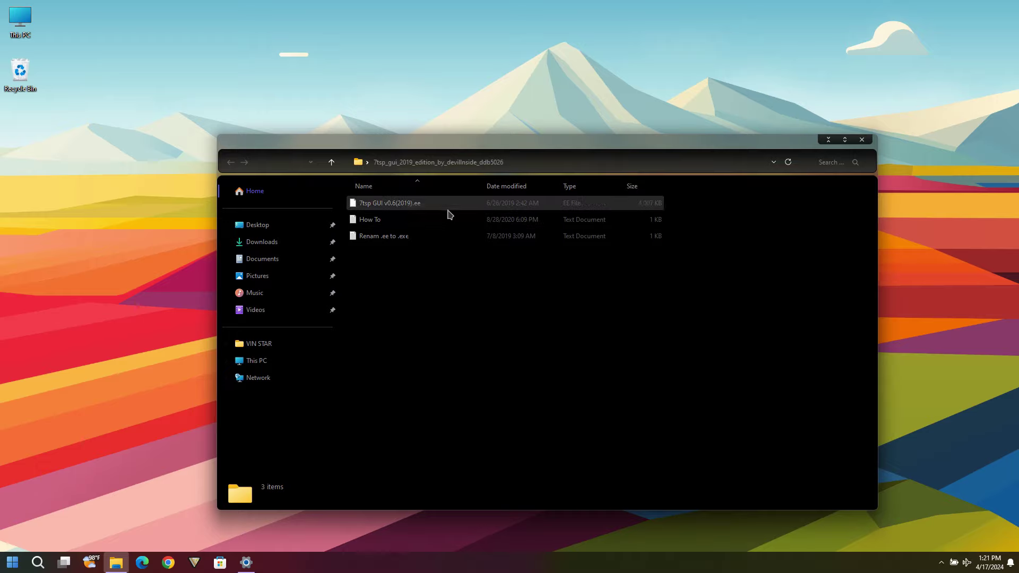
{"action": "left_click", "coordinate": [432, 205]}
{"action": "left_click", "coordinate": [417, 205]}
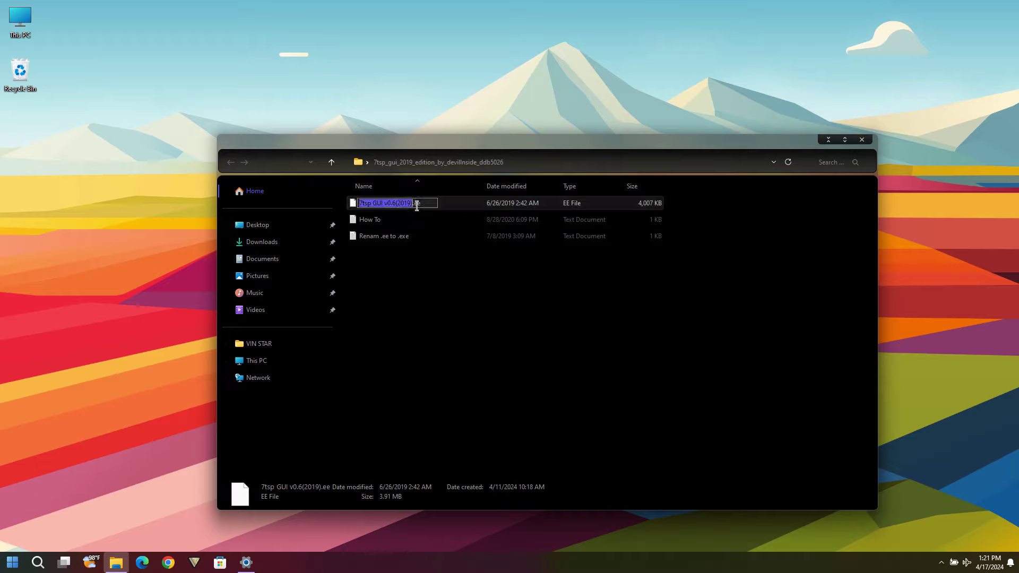
{"action": "left_click", "coordinate": [419, 205]}
{"action": "left_click_drag", "start_coordinate": [434, 203], "coordinate": [412, 206]}
{"action": "key", "text": "Return"}
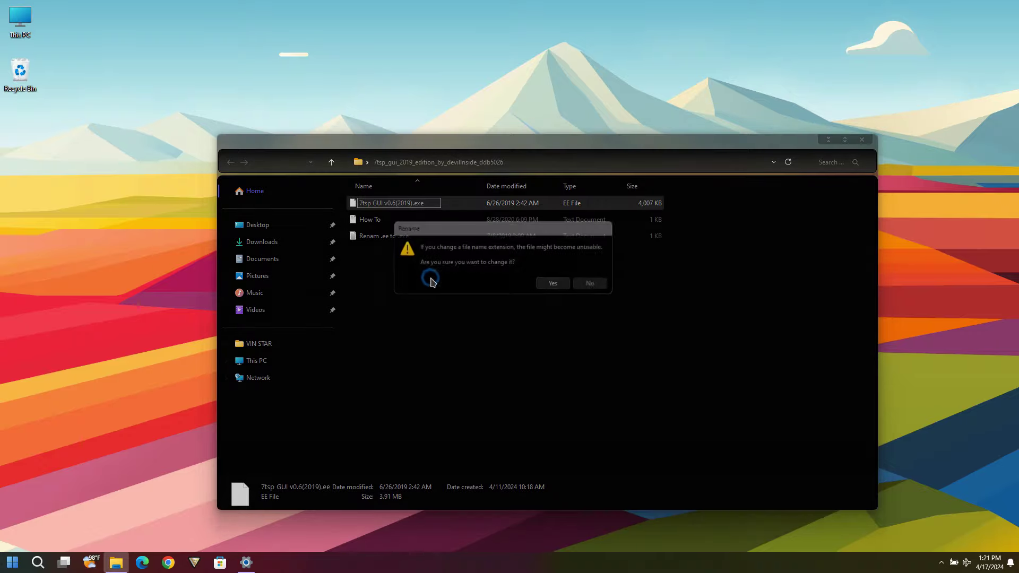
{"action": "left_click", "coordinate": [558, 286]}
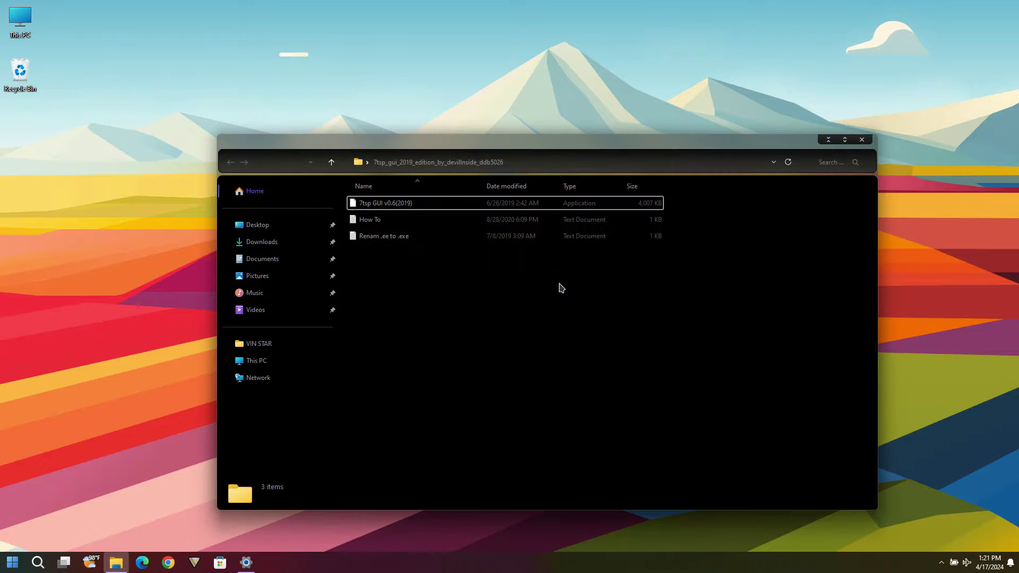
Refresh the folder and launch 7tsp GUI v0.6(2019).
{"action": "right_click", "coordinate": [499, 293]}
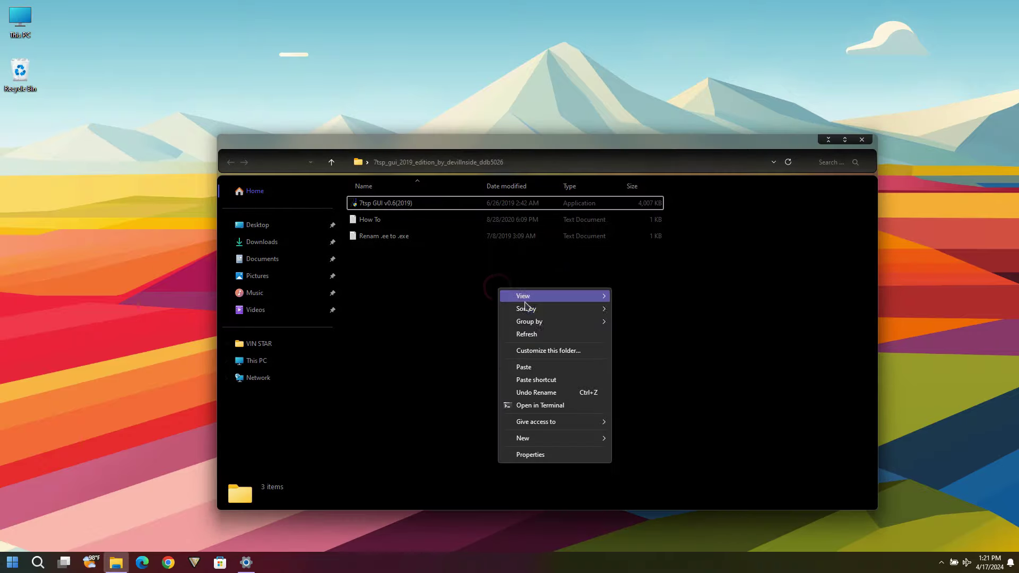
{"action": "left_click", "coordinate": [518, 333]}
{"action": "double_click", "coordinate": [380, 205]}
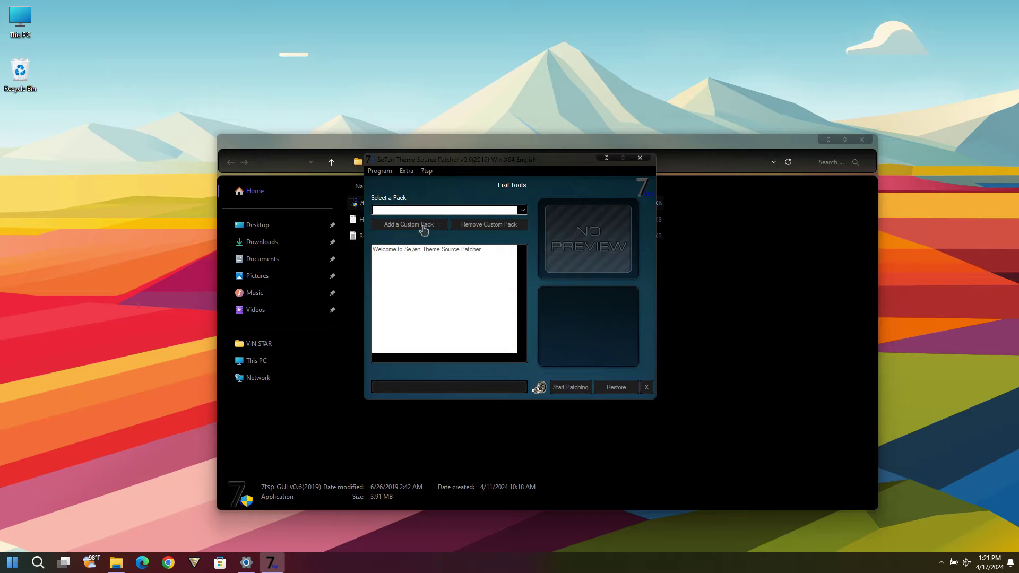
Add the 7TSP BeautyDream archive from the desktop's Beauty Dream icon theme folder as a custom pack.
{"action": "left_click", "coordinate": [423, 225]}
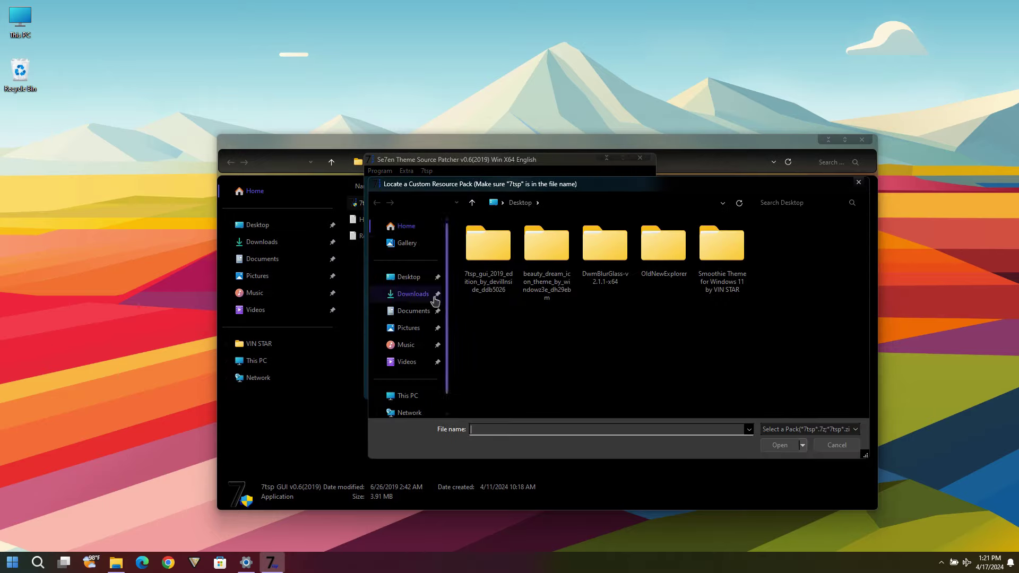
{"action": "left_click", "coordinate": [406, 276]}
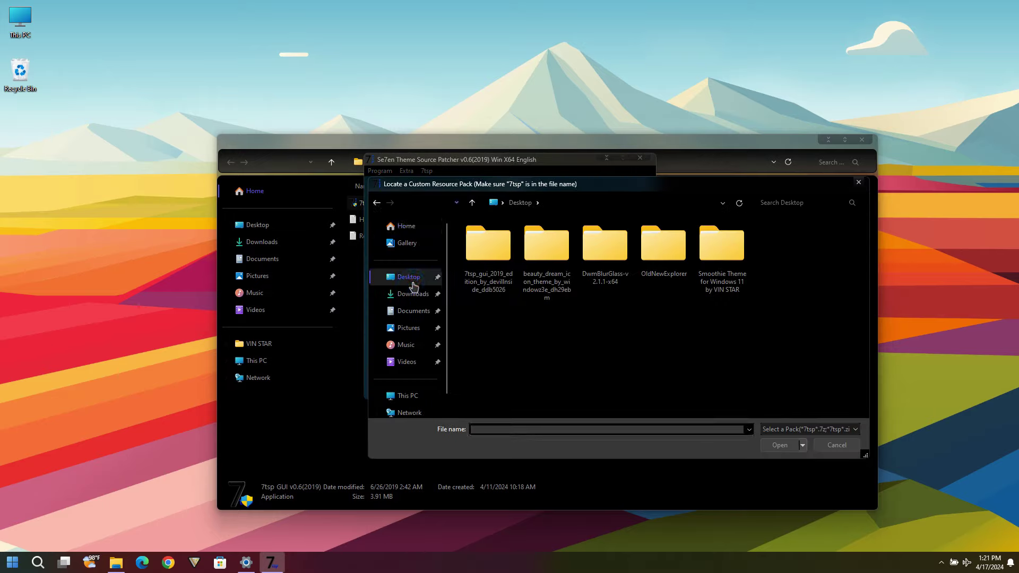
{"action": "double_click", "coordinate": [548, 277]}
{"action": "double_click", "coordinate": [512, 242]}
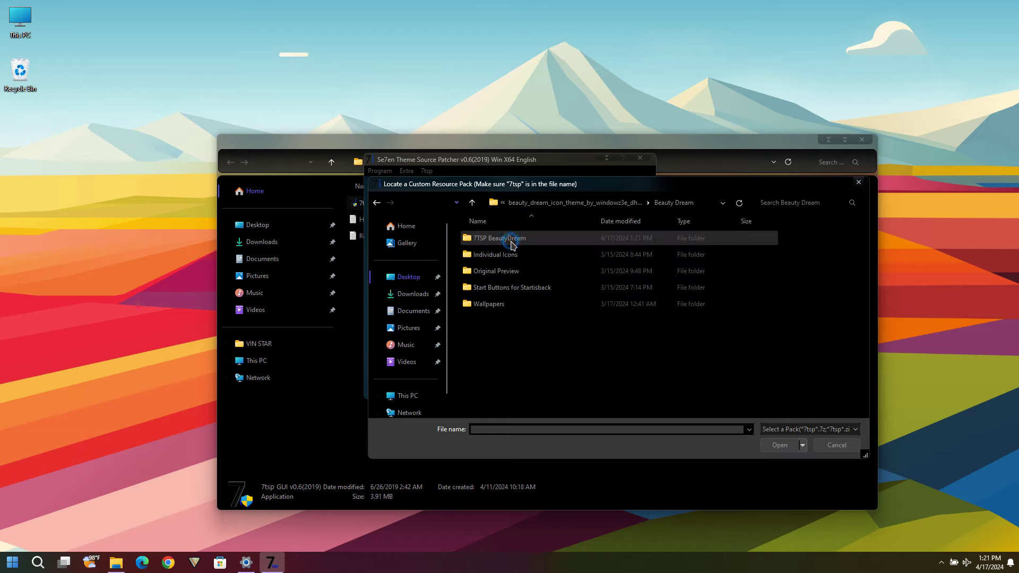
{"action": "double_click", "coordinate": [496, 240]}
{"action": "left_click", "coordinate": [492, 259]}
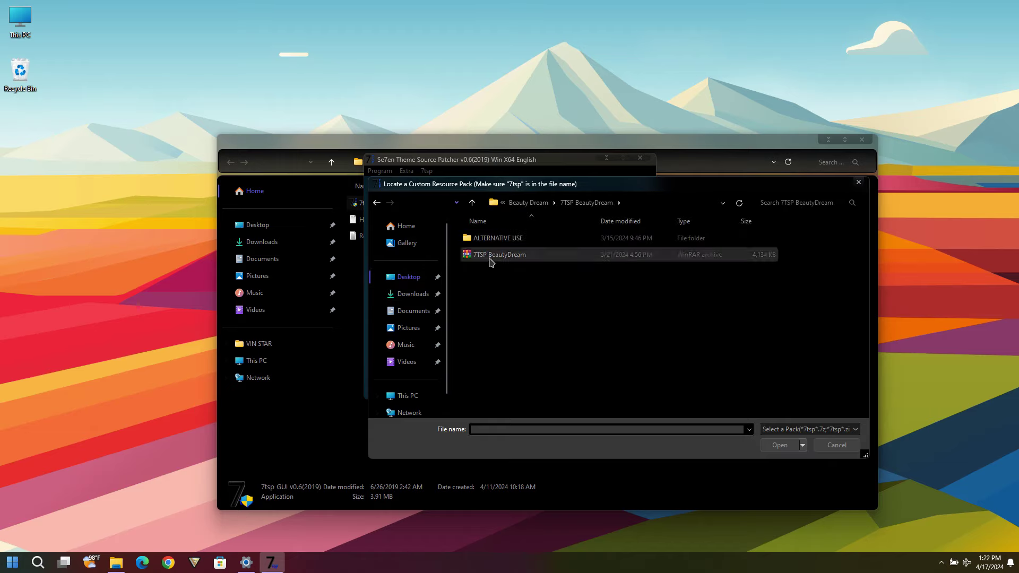